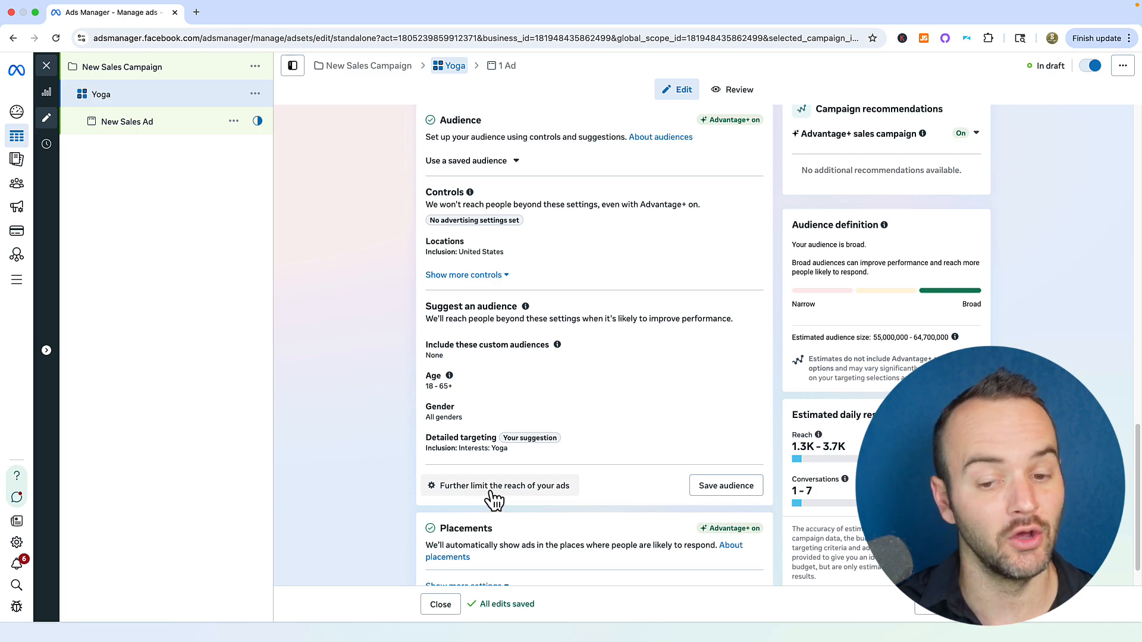
- Switch the Yoga ad set's audience to the setup that further limits the reach of the ads
{"action": "left_click", "coordinate": [452, 487]}
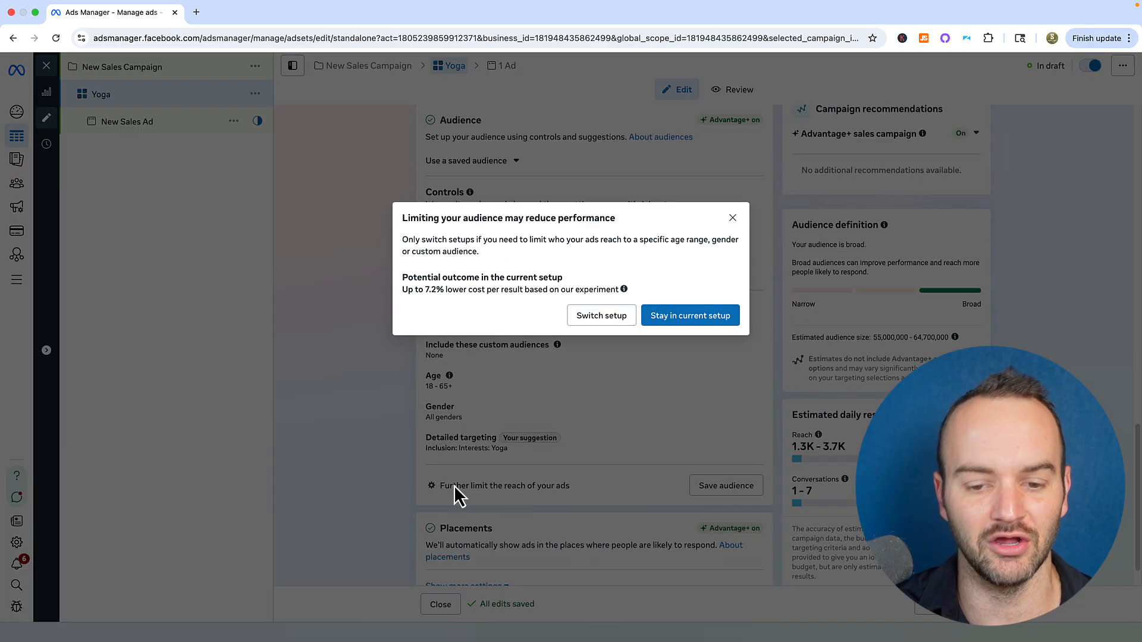
{"action": "left_click", "coordinate": [592, 325]}
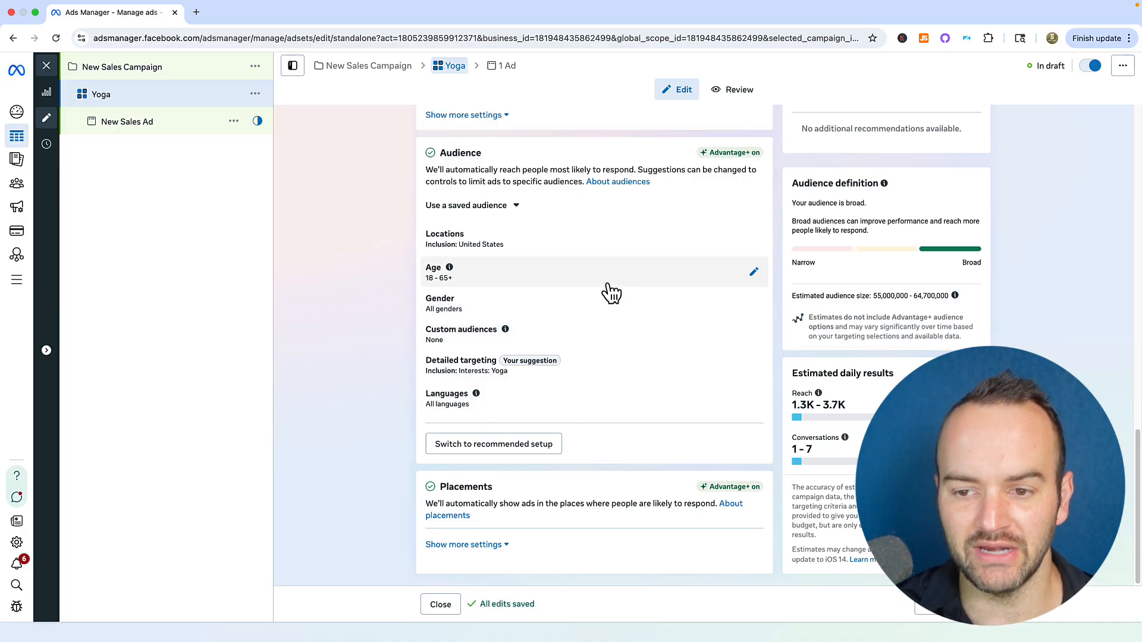
- Examine the minimum age options available for the Yoga ad set's audience
{"action": "left_click", "coordinate": [502, 280]}
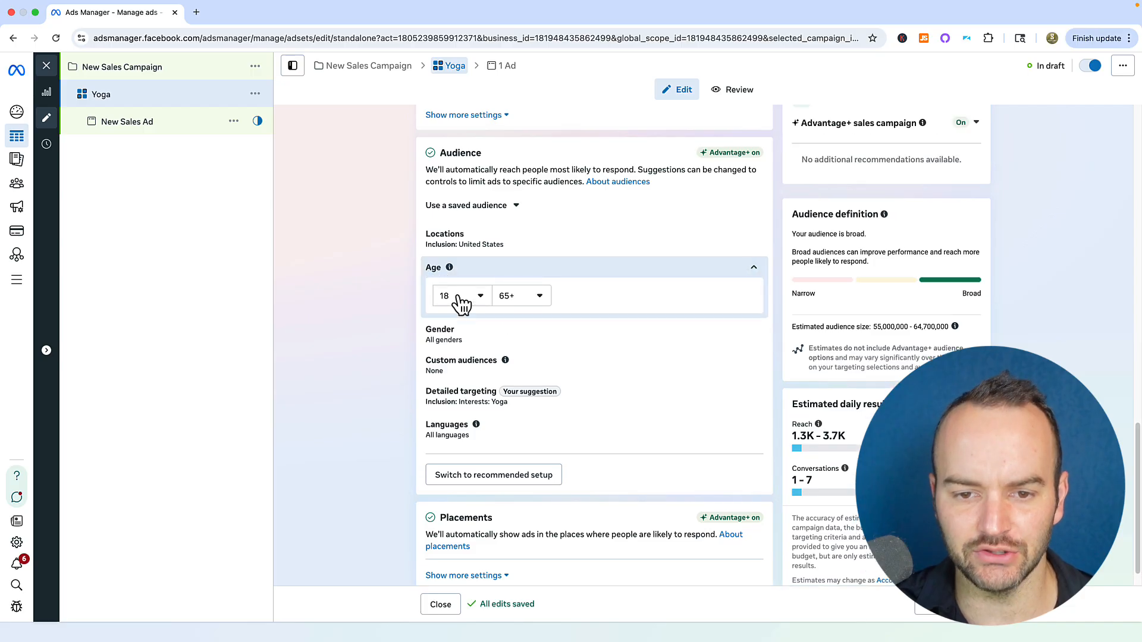
{"action": "left_click", "coordinate": [476, 303]}
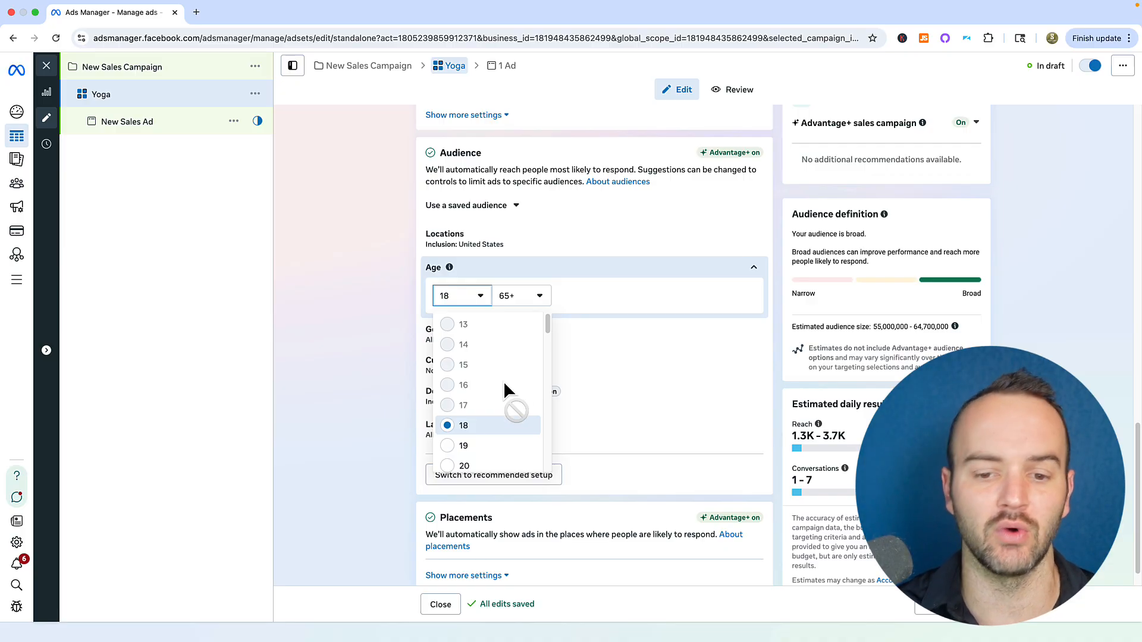
{"action": "scroll", "coordinate": [494, 458], "scroll_direction": "down", "scroll_amount": 2}
{"action": "scroll", "coordinate": [498, 458], "scroll_direction": "down", "scroll_amount": 2}
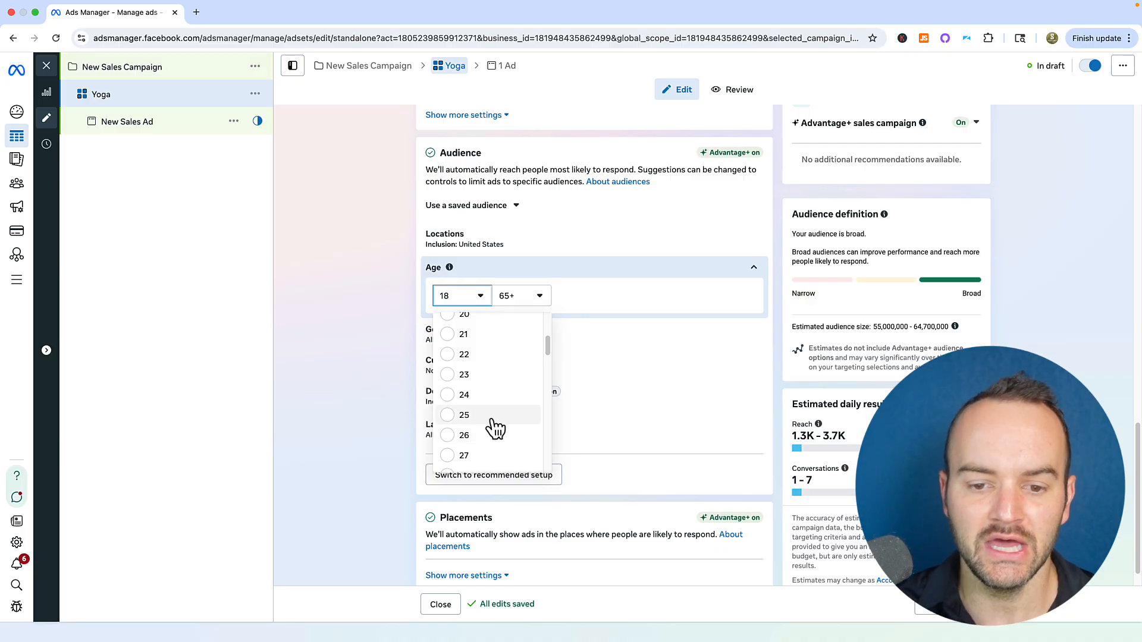
{"action": "scroll", "coordinate": [489, 419], "scroll_direction": "down", "scroll_amount": 1}
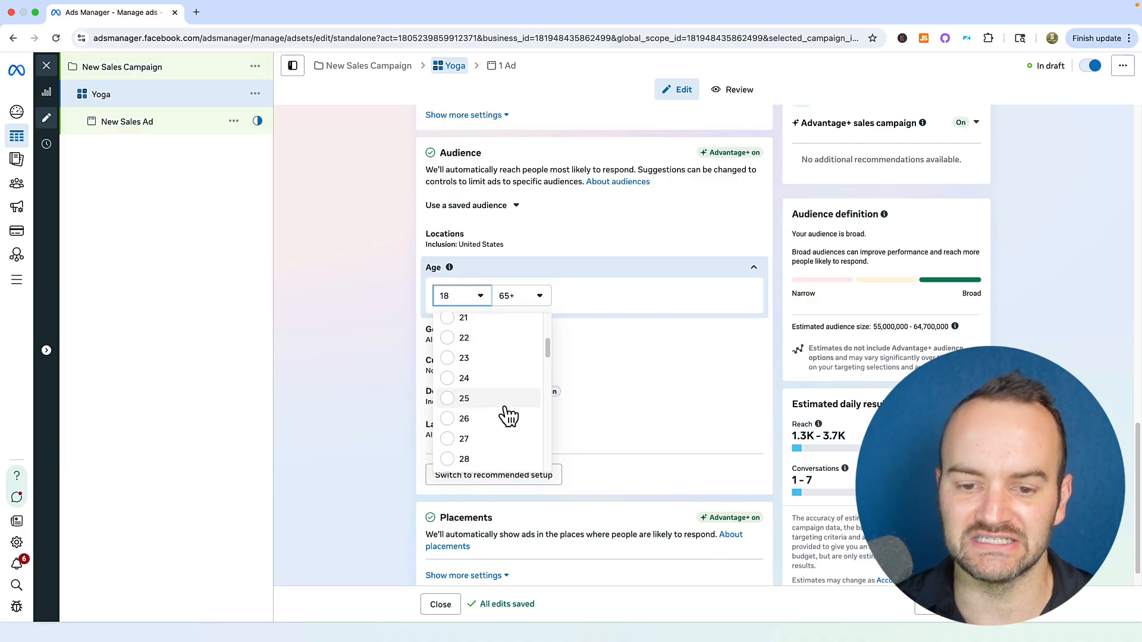
{"action": "scroll", "coordinate": [500, 414], "scroll_direction": "down", "scroll_amount": 1}
{"action": "scroll", "coordinate": [488, 380], "scroll_direction": "down", "scroll_amount": 2}
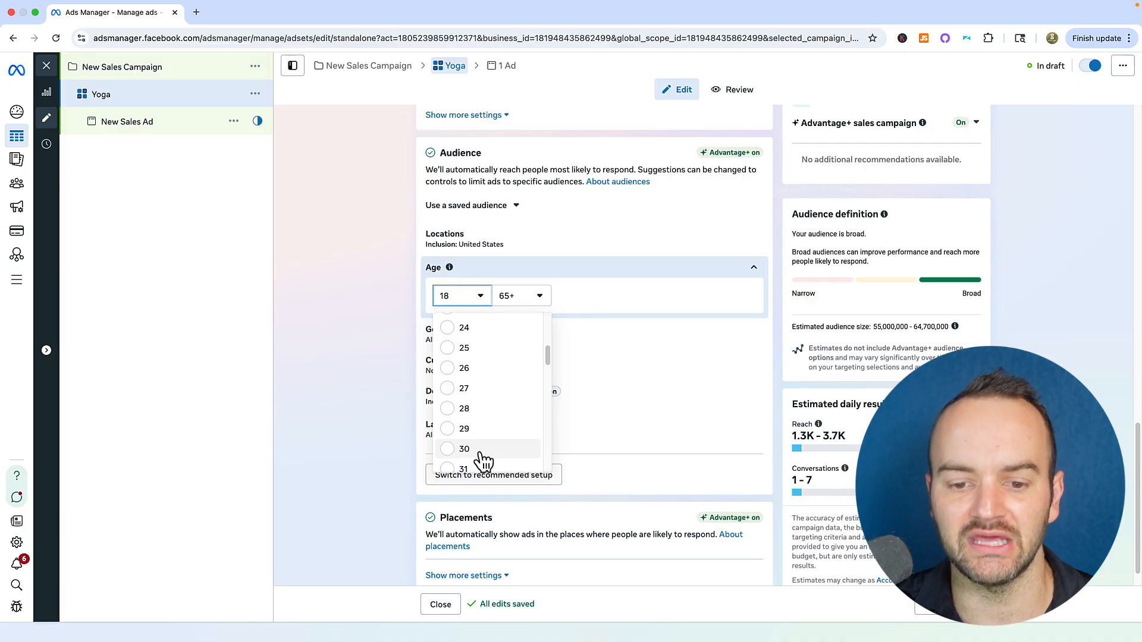
{"action": "scroll", "coordinate": [483, 452], "scroll_direction": "up", "scroll_amount": 1}
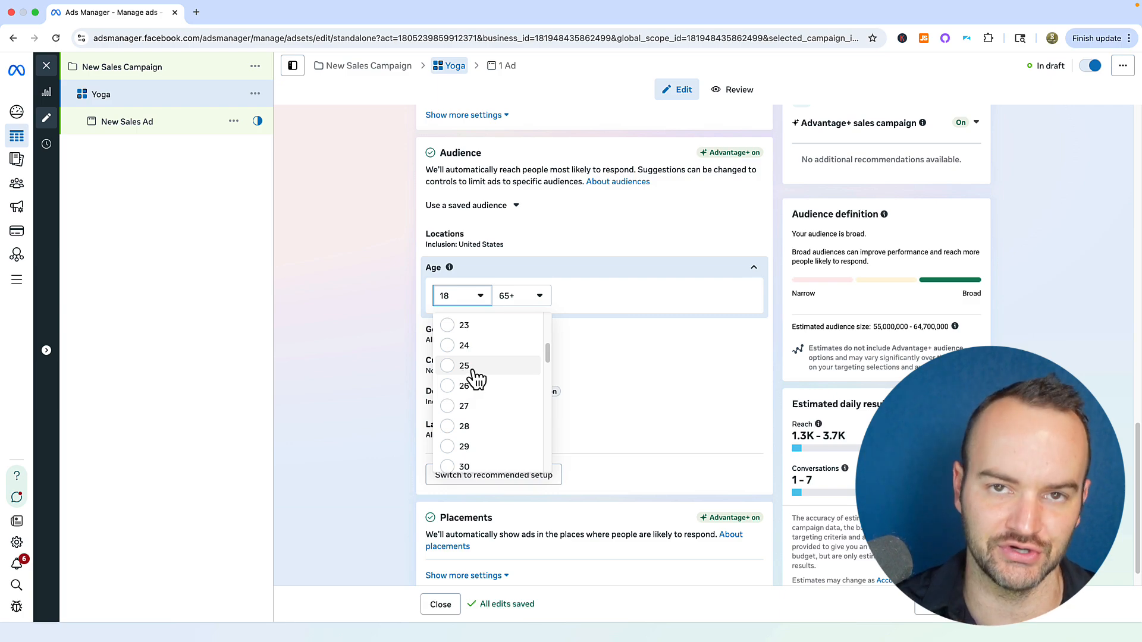
{"action": "scroll", "coordinate": [476, 378], "scroll_direction": "up", "scroll_amount": 3}
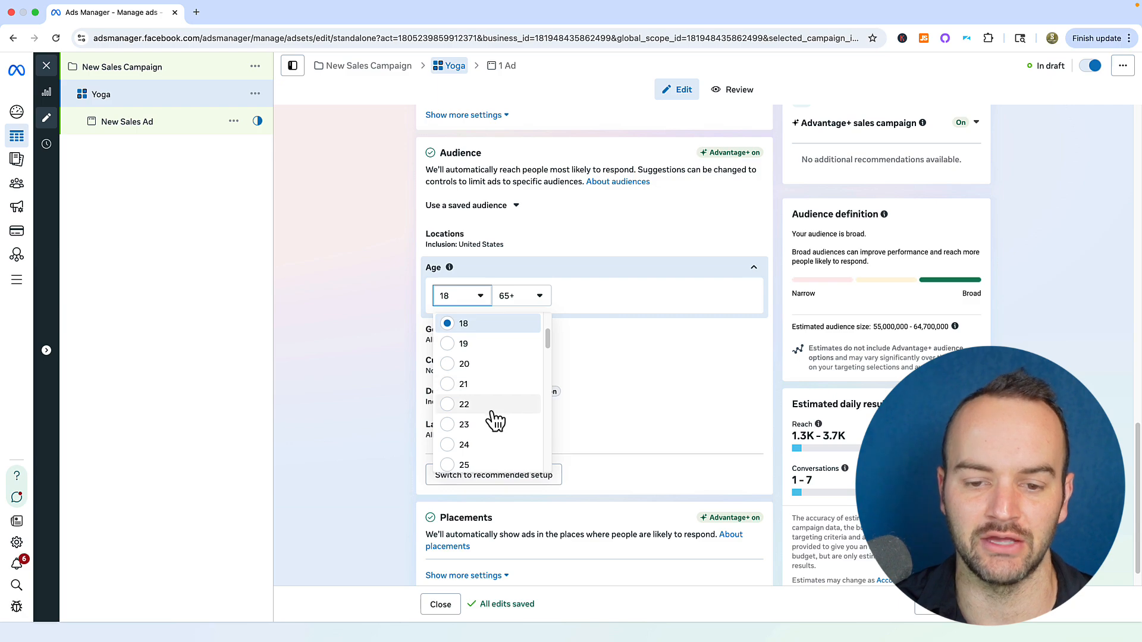
- Set the audience's maximum age to 54 and turn off using the age range as a suggestion
{"action": "left_click", "coordinate": [537, 297]}
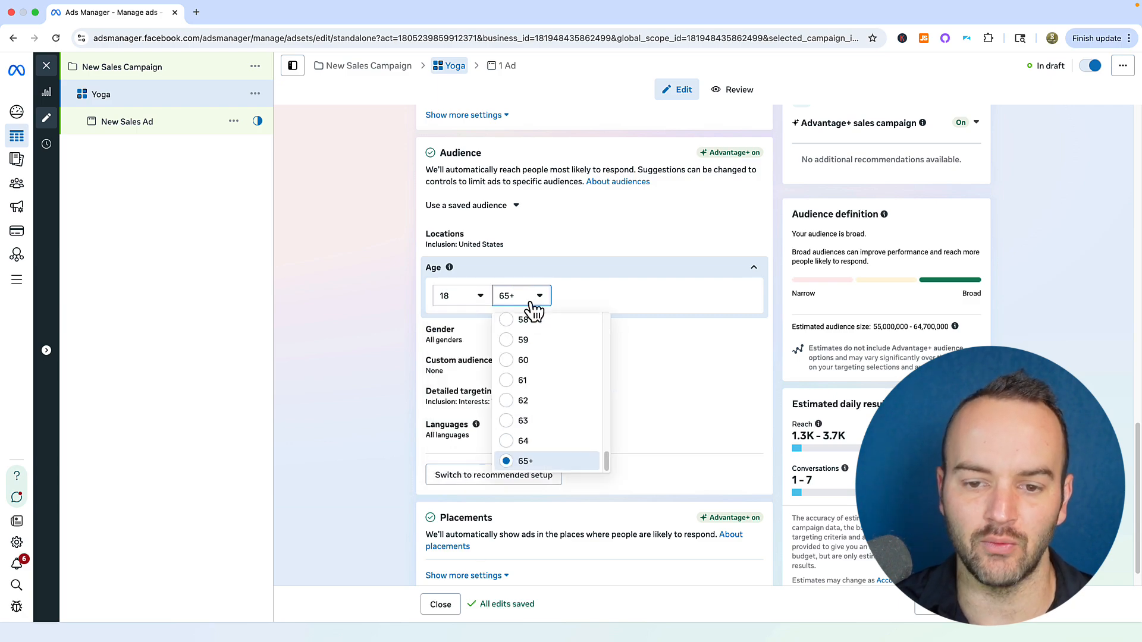
{"action": "scroll", "coordinate": [538, 361], "scroll_direction": "up", "scroll_amount": 3}
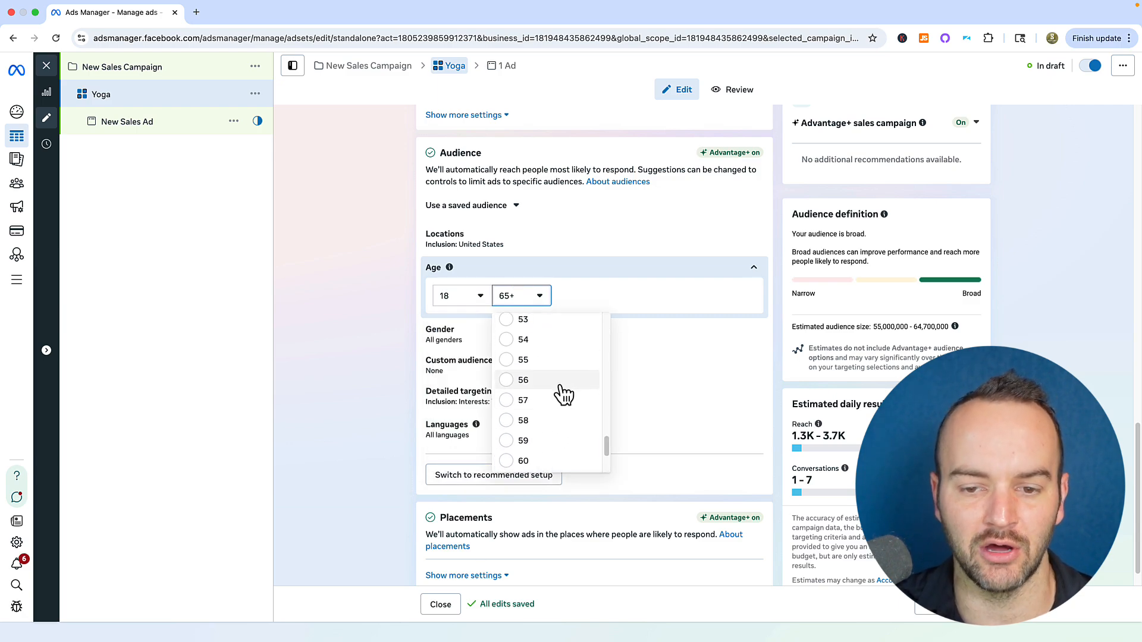
{"action": "left_click", "coordinate": [523, 340]}
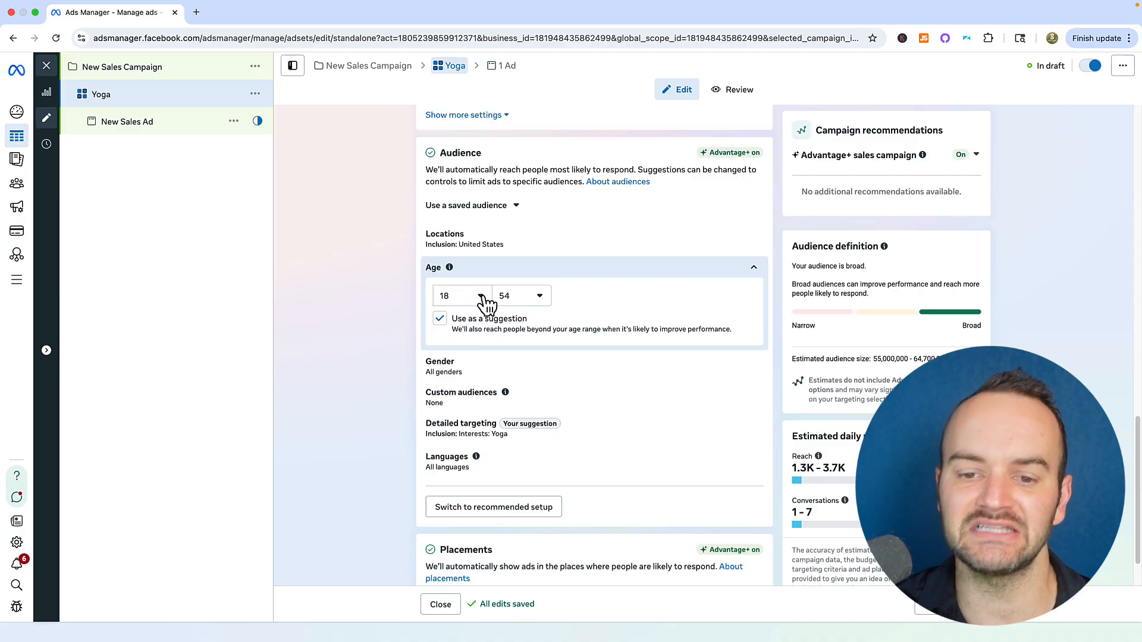
{"action": "left_click", "coordinate": [440, 320]}
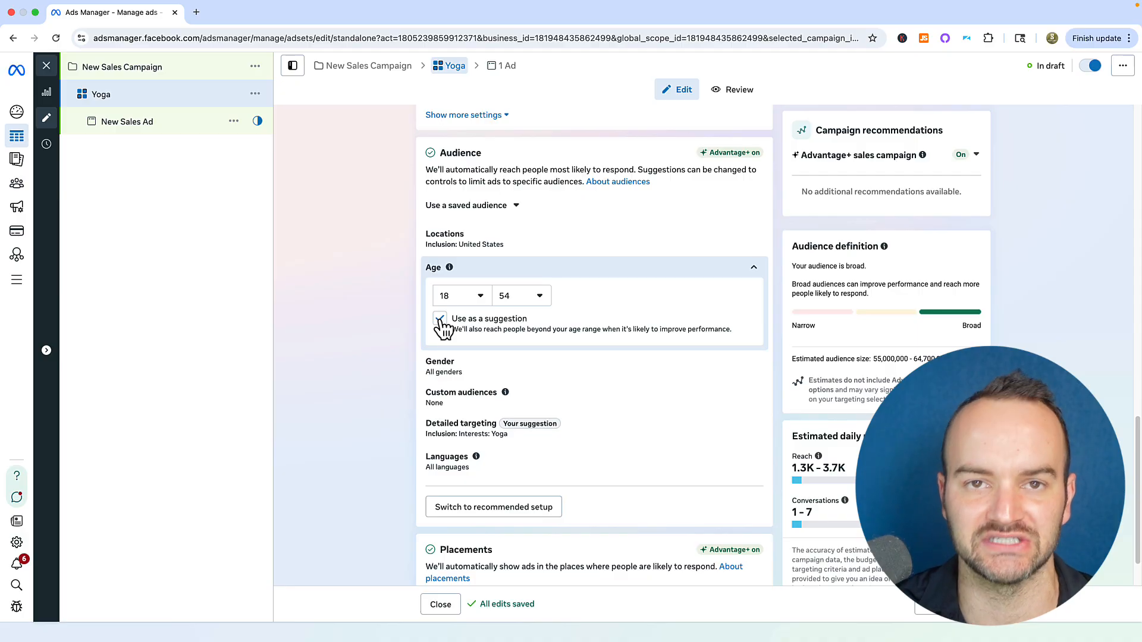
{"action": "left_click", "coordinate": [440, 320]}
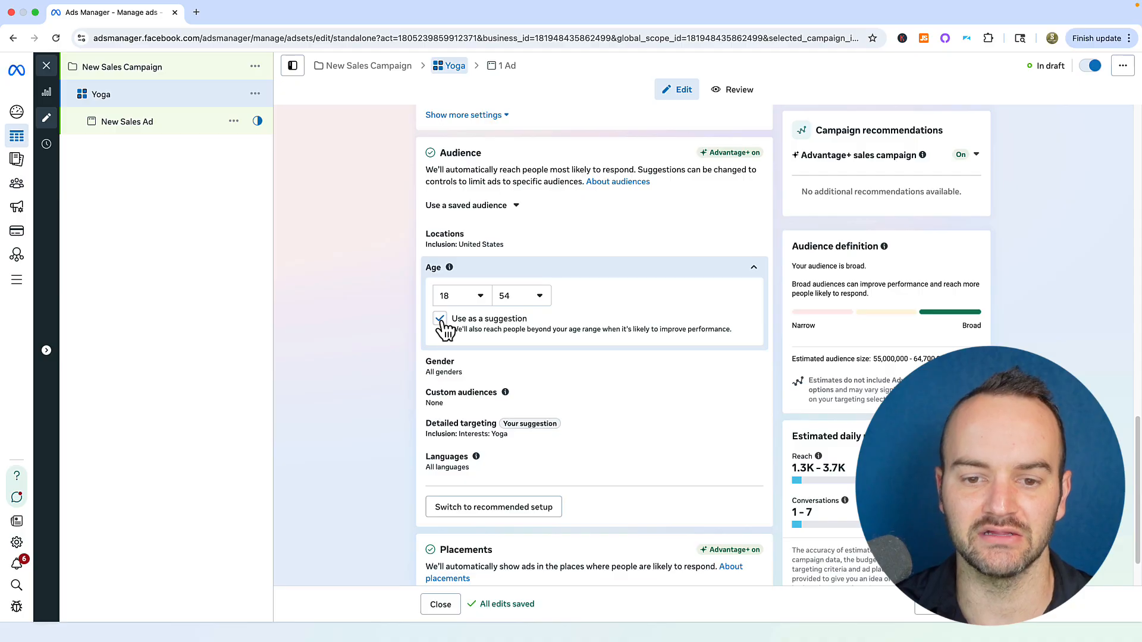
{"action": "left_click", "coordinate": [440, 324]}
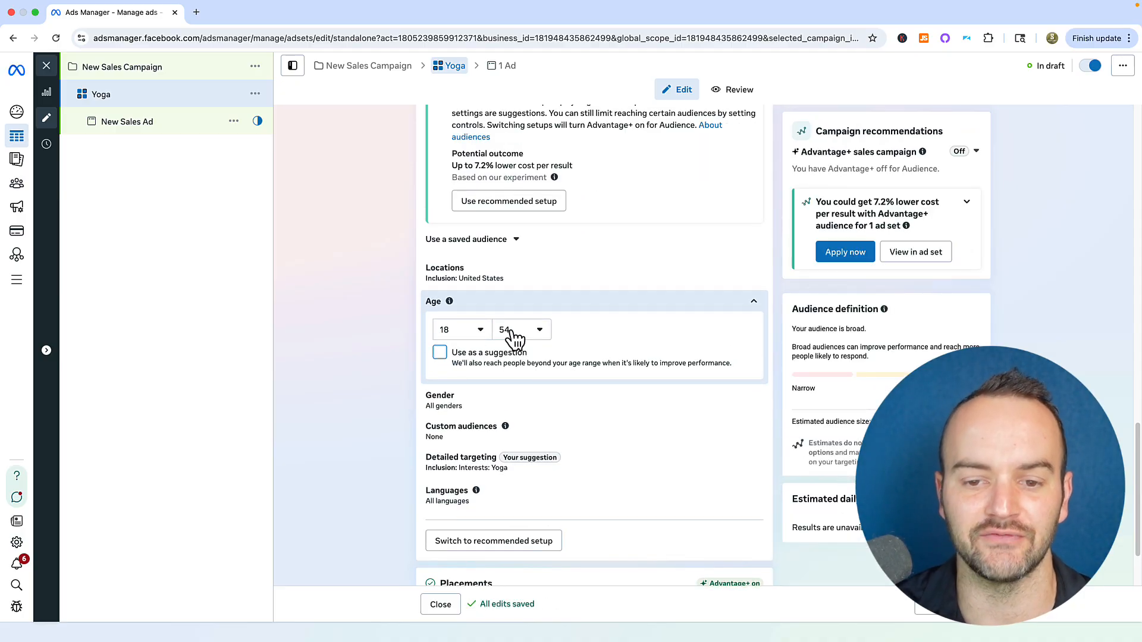
- Set the audience age range to a minimum of 24 and a maximum of 46
{"action": "scroll", "coordinate": [521, 340], "scroll_direction": "down", "scroll_amount": 1}
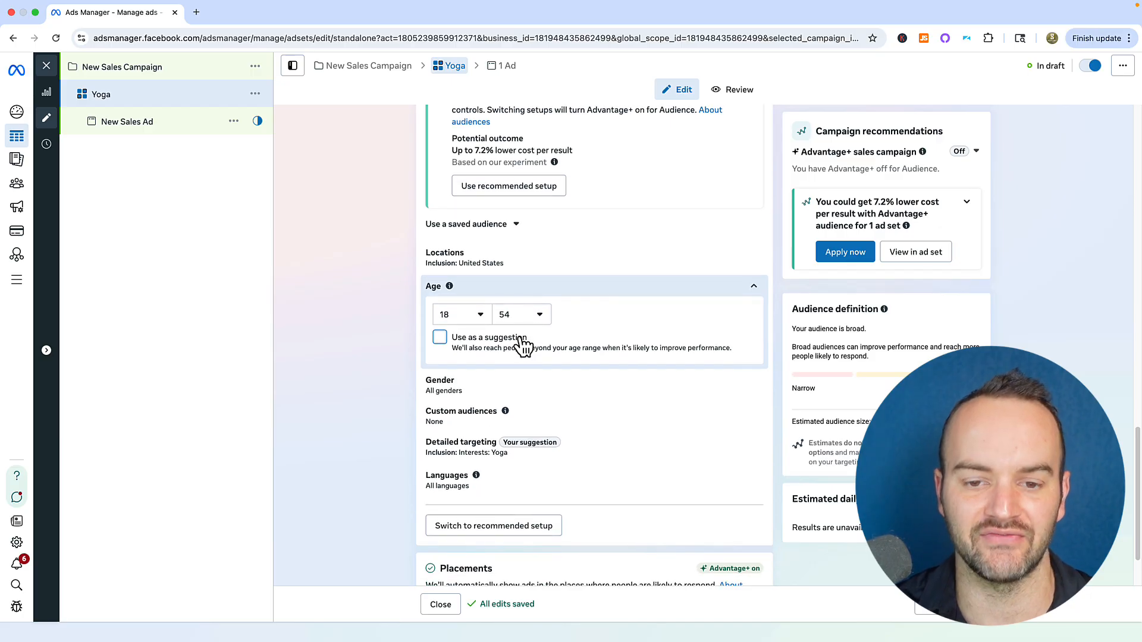
{"action": "scroll", "coordinate": [483, 330], "scroll_direction": "down", "scroll_amount": 1}
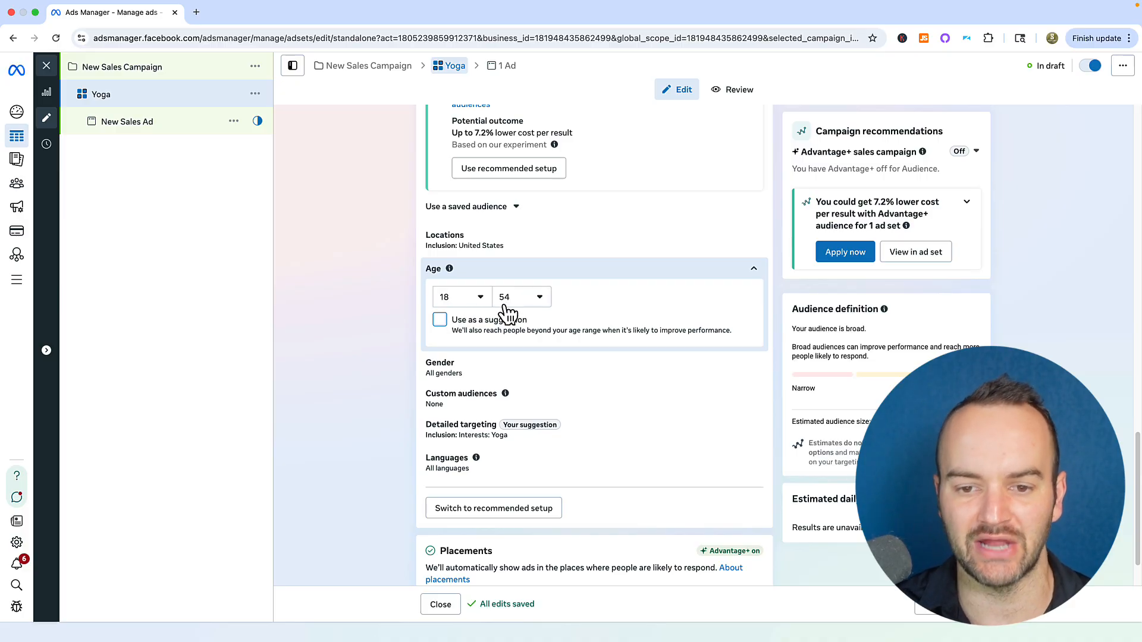
{"action": "left_click", "coordinate": [479, 303]}
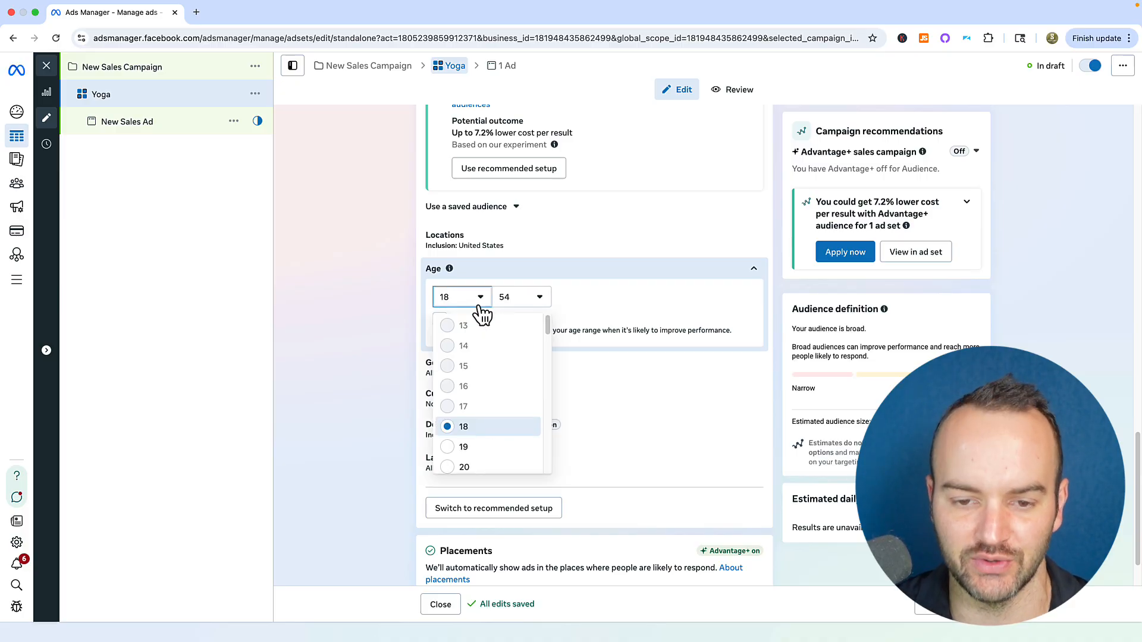
{"action": "scroll", "coordinate": [500, 394], "scroll_direction": "down", "scroll_amount": 5}
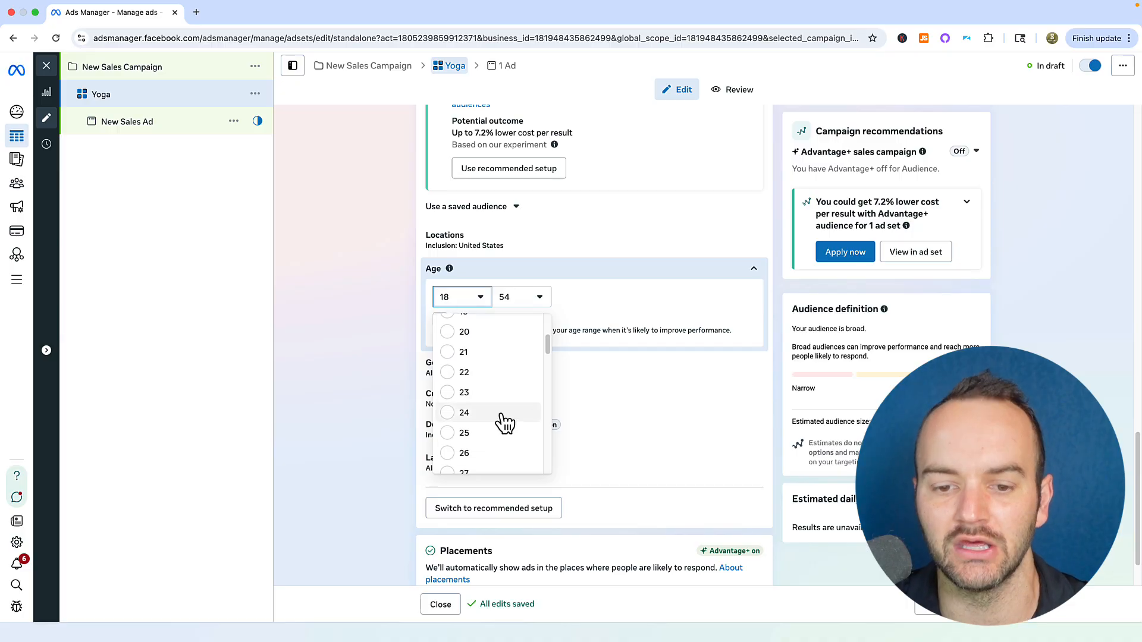
{"action": "scroll", "coordinate": [523, 437], "scroll_direction": "down", "scroll_amount": 1}
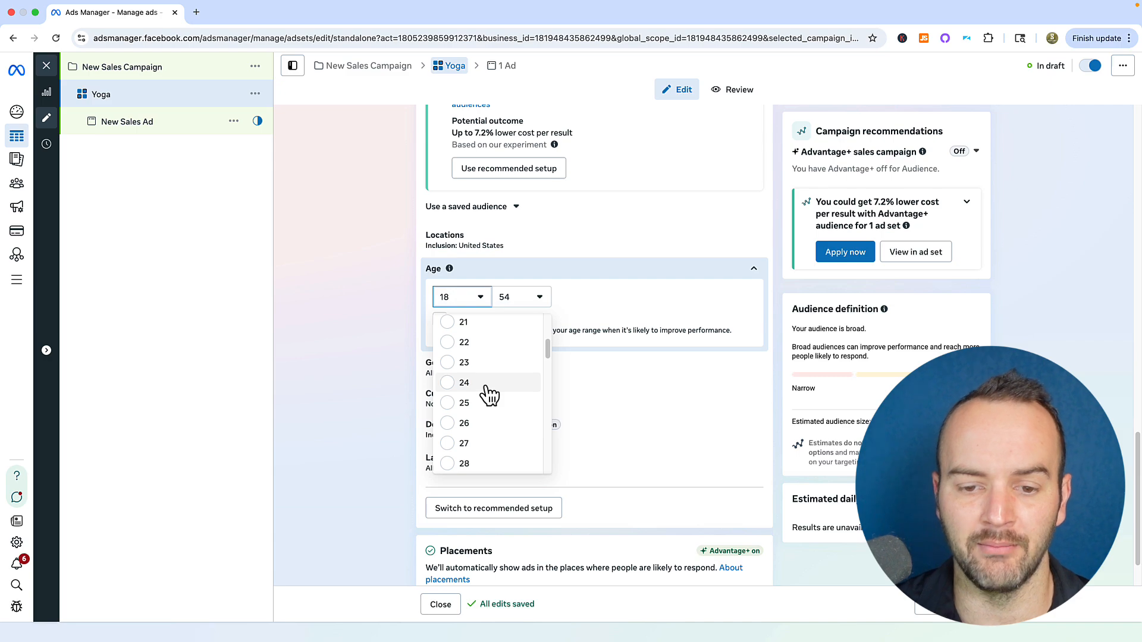
{"action": "left_click", "coordinate": [485, 386]}
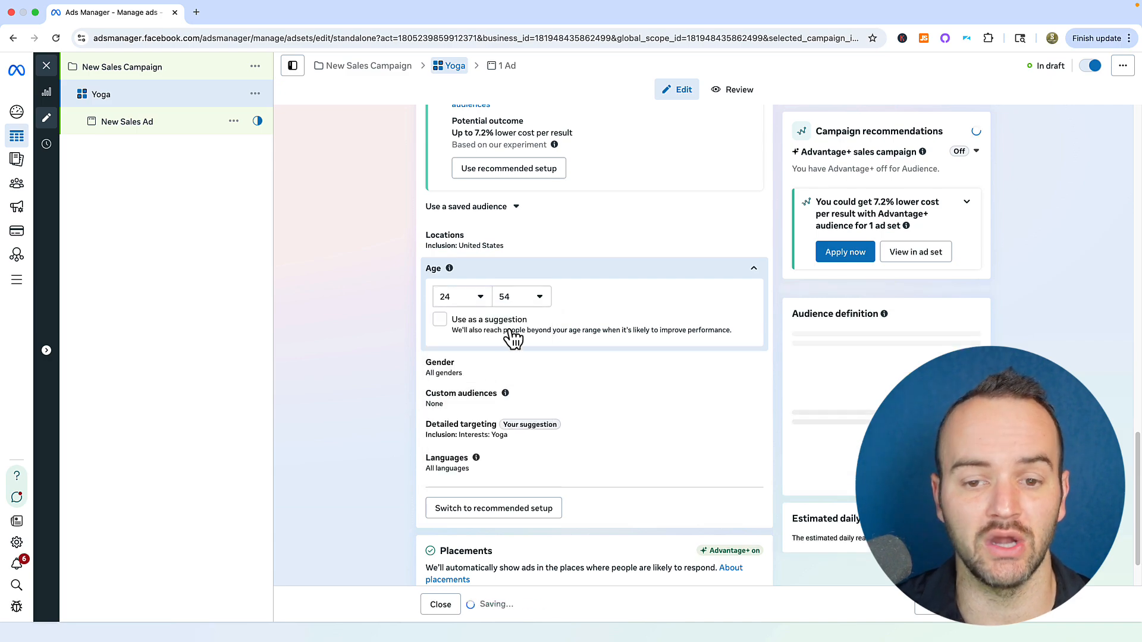
{"action": "left_click", "coordinate": [510, 296]}
{"action": "scroll", "coordinate": [544, 403], "scroll_direction": "up", "scroll_amount": 5}
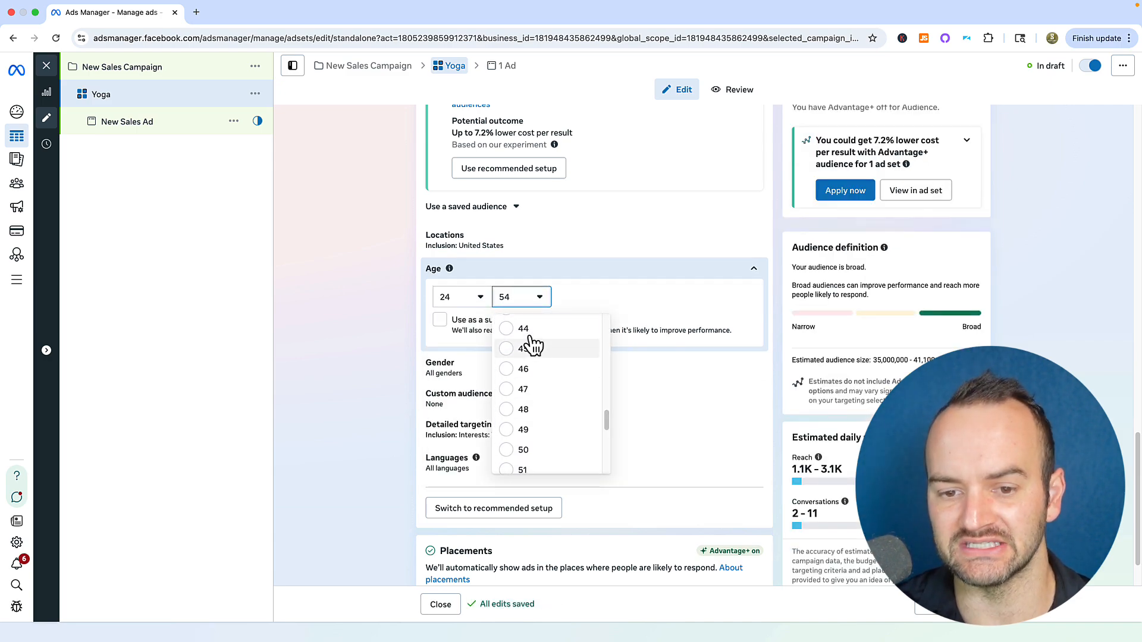
{"action": "left_click", "coordinate": [534, 376]}
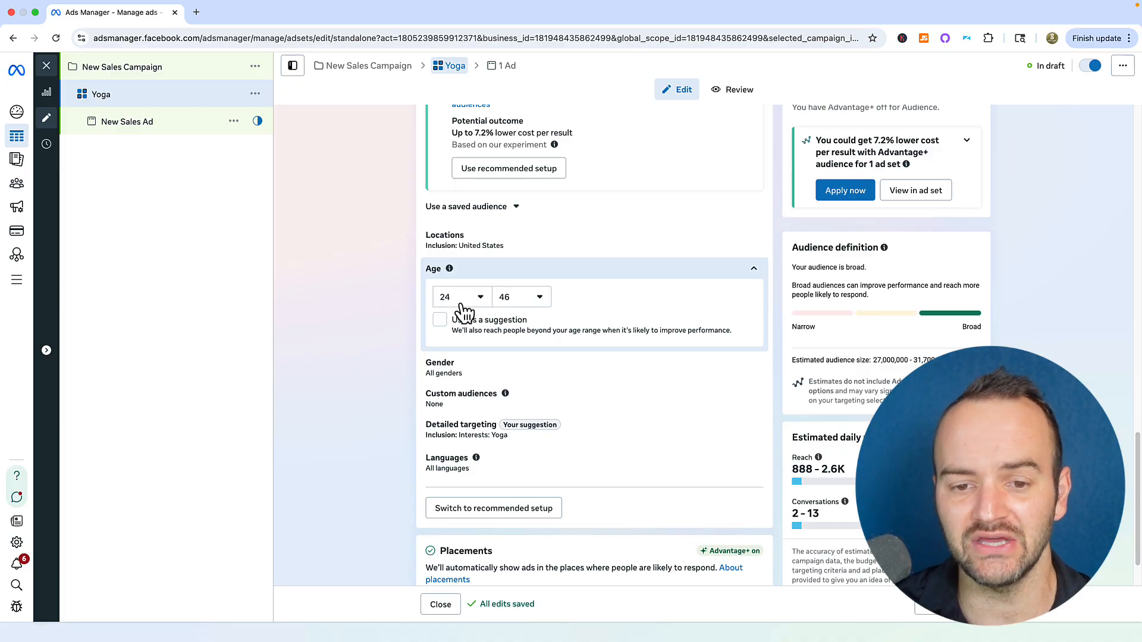
- Turn on using the age range as a suggestion, and turn it back off
{"action": "scroll", "coordinate": [491, 316], "scroll_direction": "down", "scroll_amount": 1}
{"action": "scroll", "coordinate": [492, 315], "scroll_direction": "down", "scroll_amount": 1}
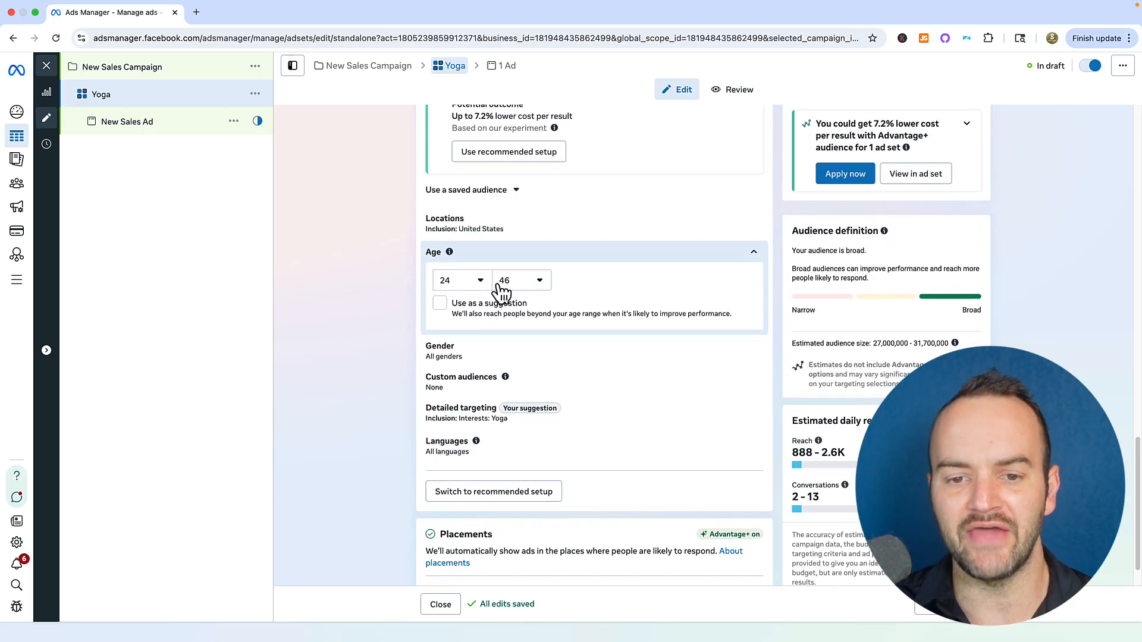
{"action": "left_click", "coordinate": [441, 297]}
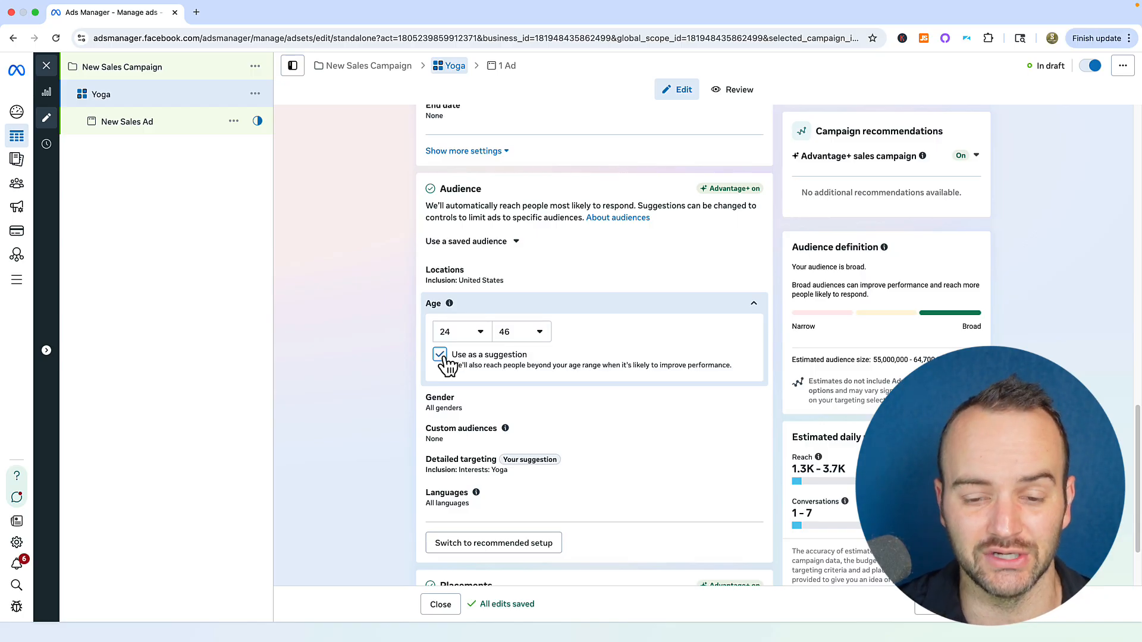
{"action": "left_click", "coordinate": [441, 357]}
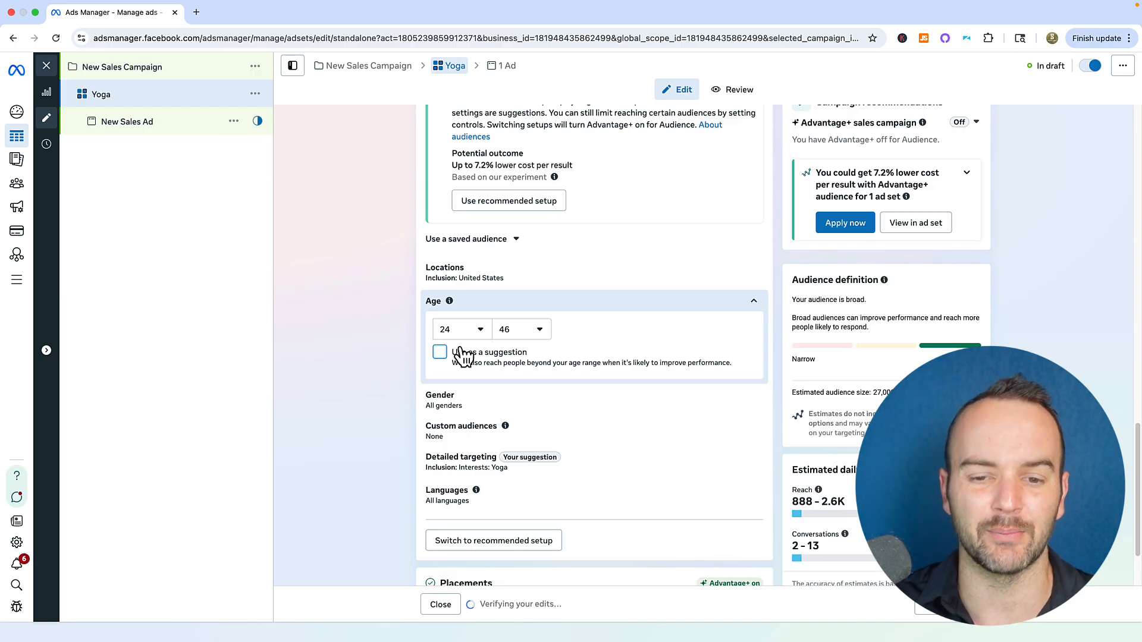
- Leave the ad set editor and apply the Age breakdown to the ad sets table
{"action": "scroll", "coordinate": [467, 351], "scroll_direction": "down", "scroll_amount": 1}
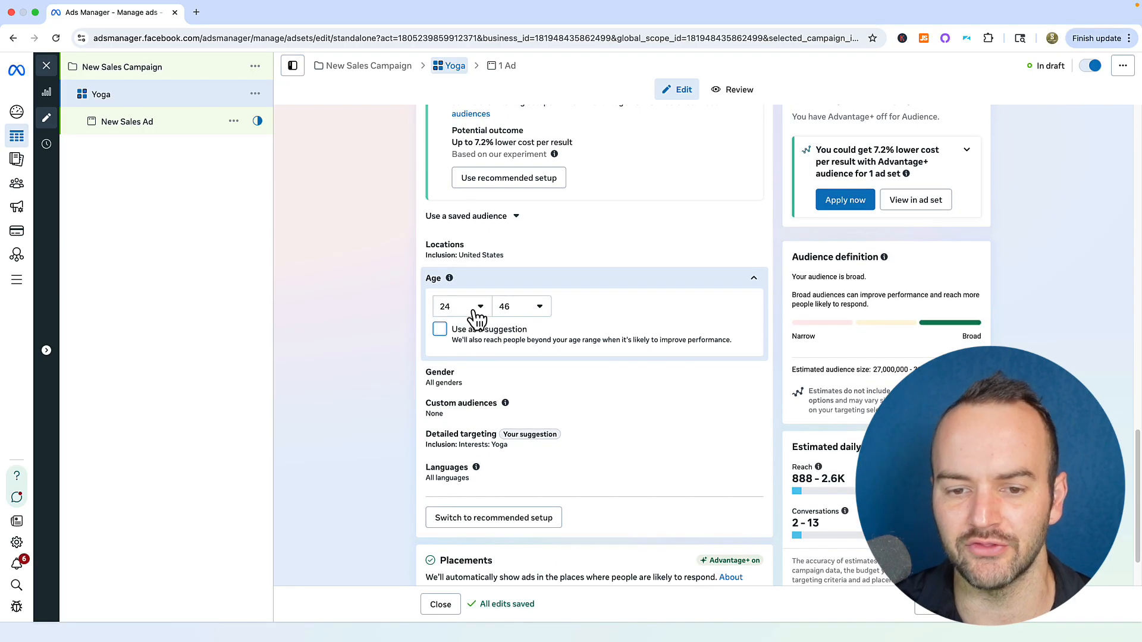
{"action": "left_click", "coordinate": [477, 311]}
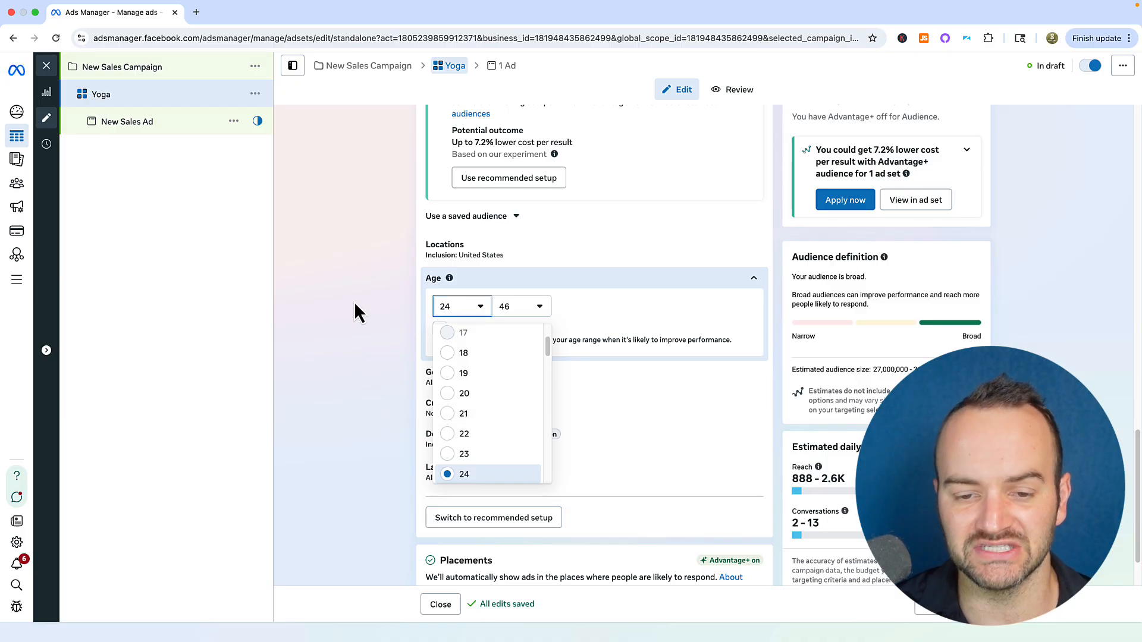
{"action": "left_click", "coordinate": [366, 292]}
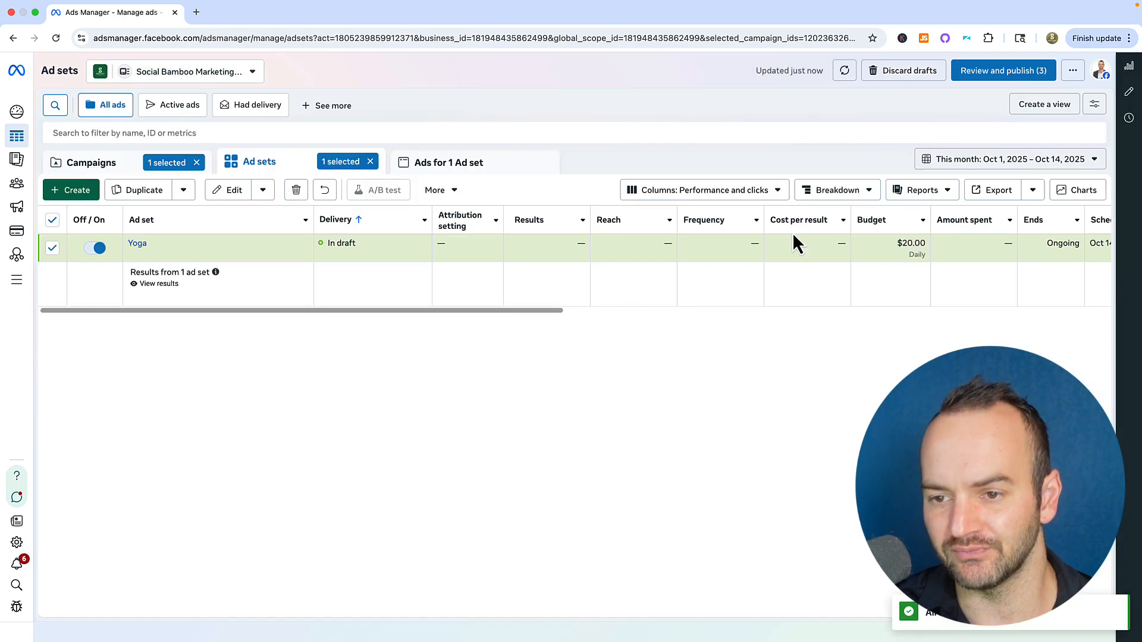
{"action": "left_click", "coordinate": [833, 190]}
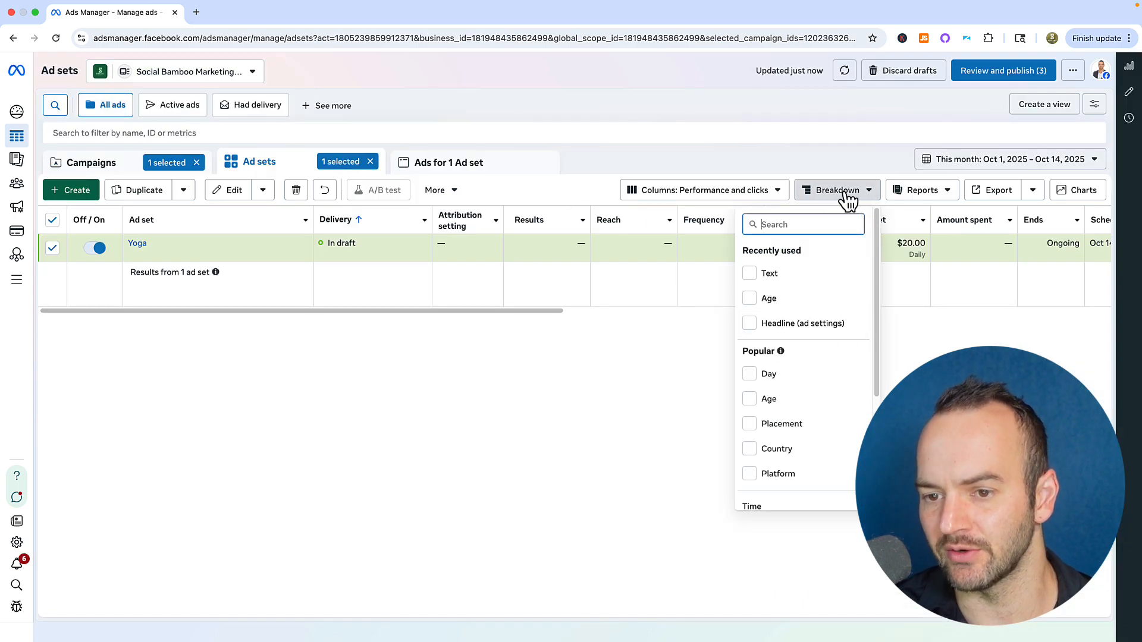
{"action": "left_click", "coordinate": [769, 300]}
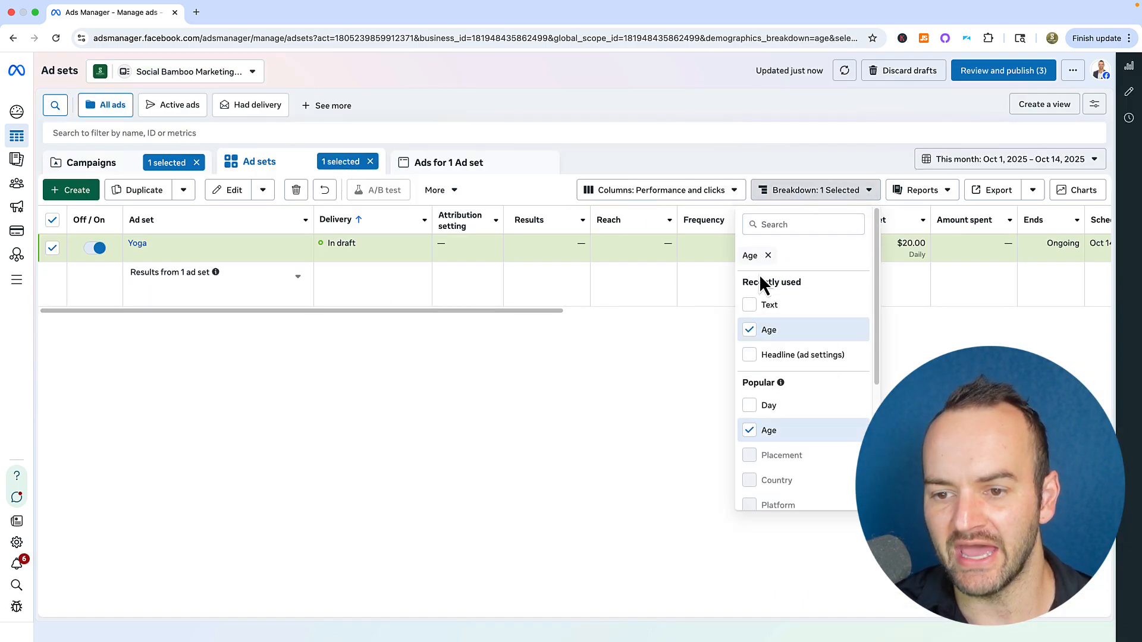
{"action": "left_click", "coordinate": [550, 362]}
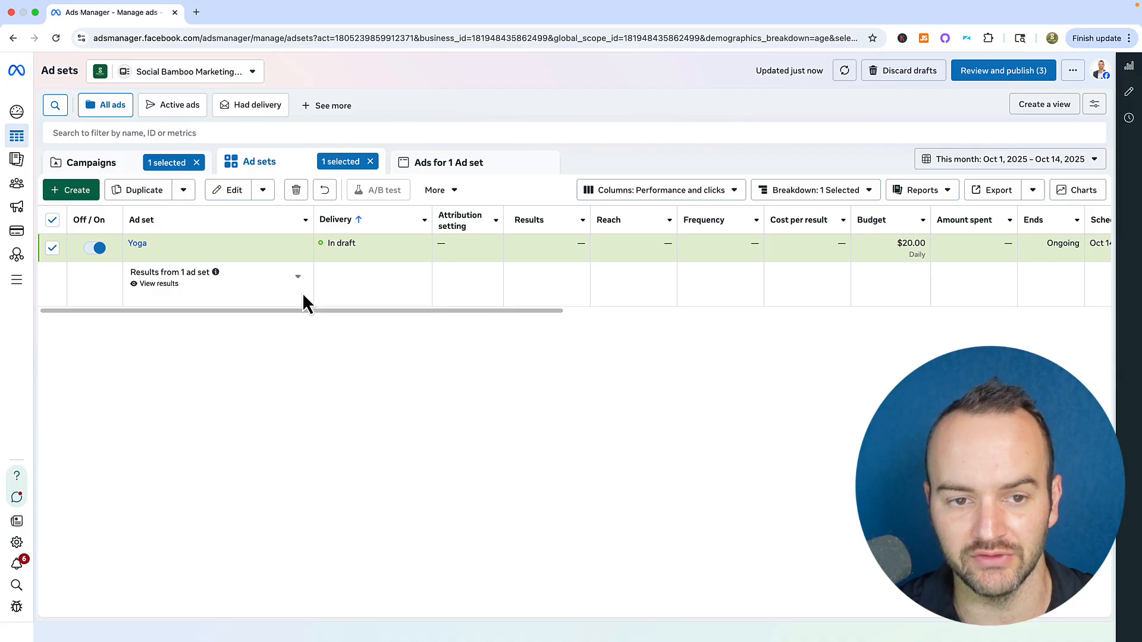
- Reopen the Yoga ad set for editing and go to the age setting in its audience section
{"action": "left_click", "coordinate": [176, 259]}
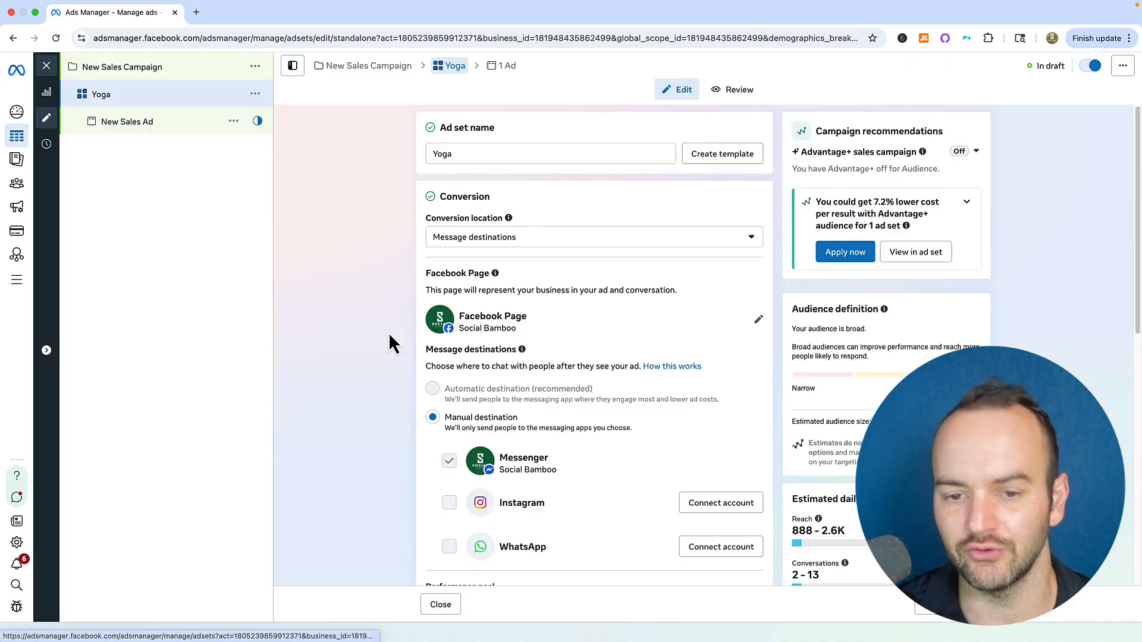
{"action": "scroll", "coordinate": [400, 334], "scroll_direction": "down", "scroll_amount": 10}
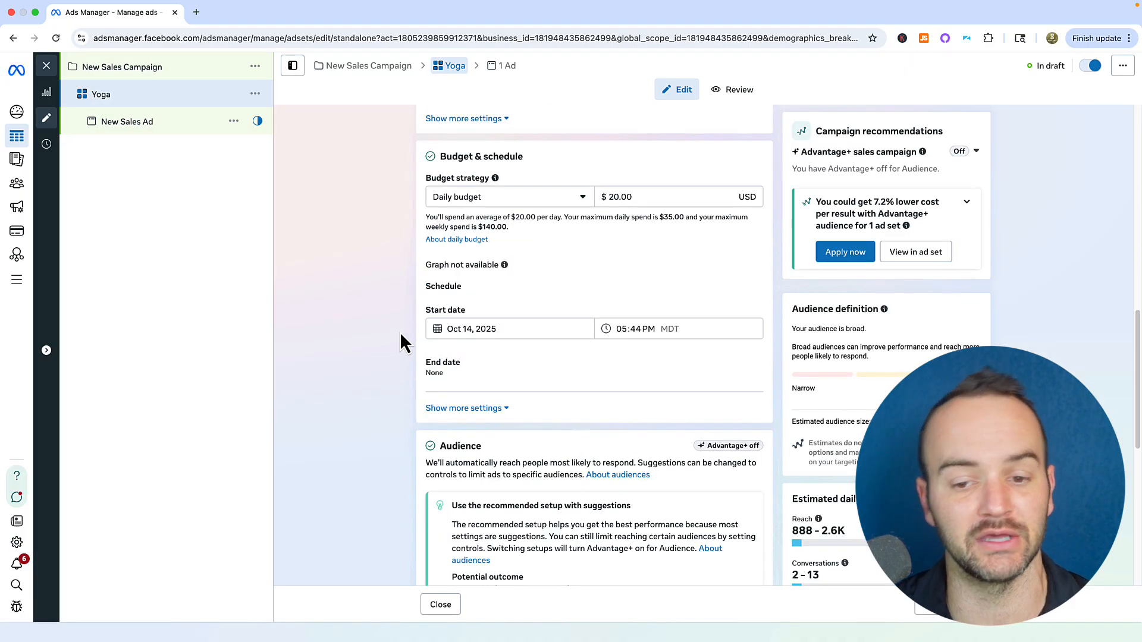
{"action": "scroll", "coordinate": [400, 330], "scroll_direction": "down", "scroll_amount": 8}
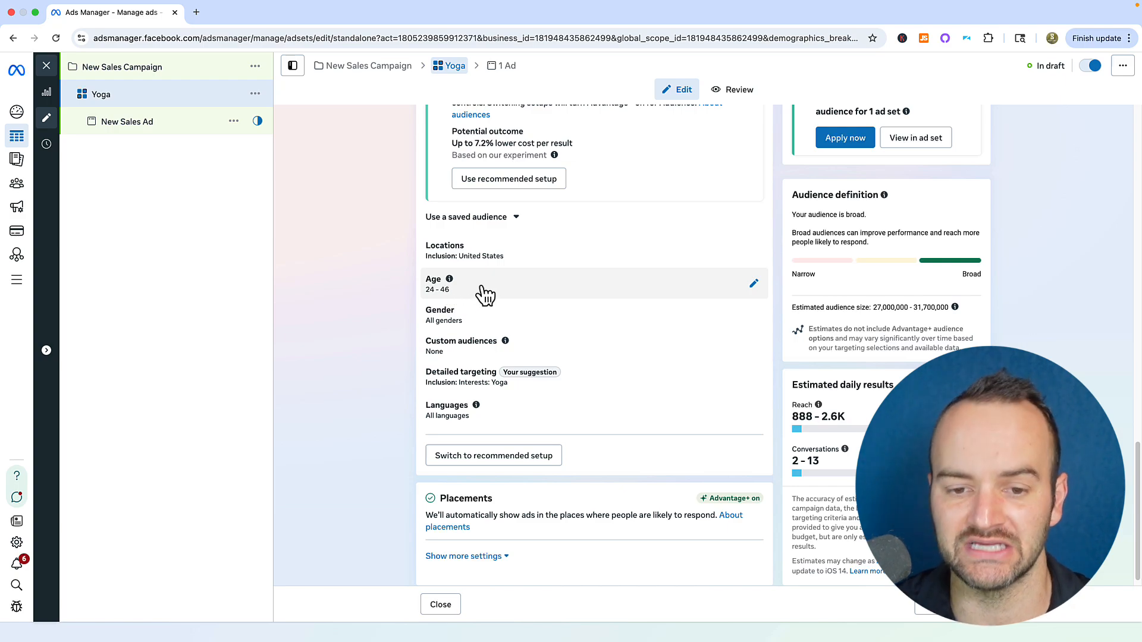
- Set the audience gender to Men, turn its suggestion option off and on again, and return the gender to All
{"action": "scroll", "coordinate": [536, 296], "scroll_direction": "down", "scroll_amount": 1}
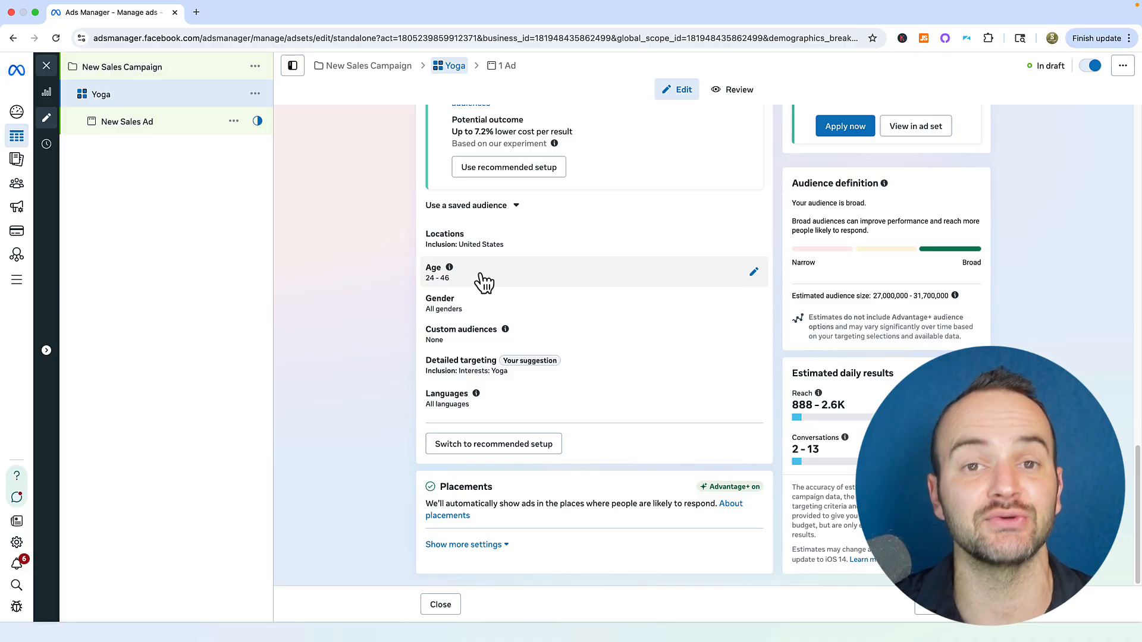
{"action": "left_click", "coordinate": [482, 304]}
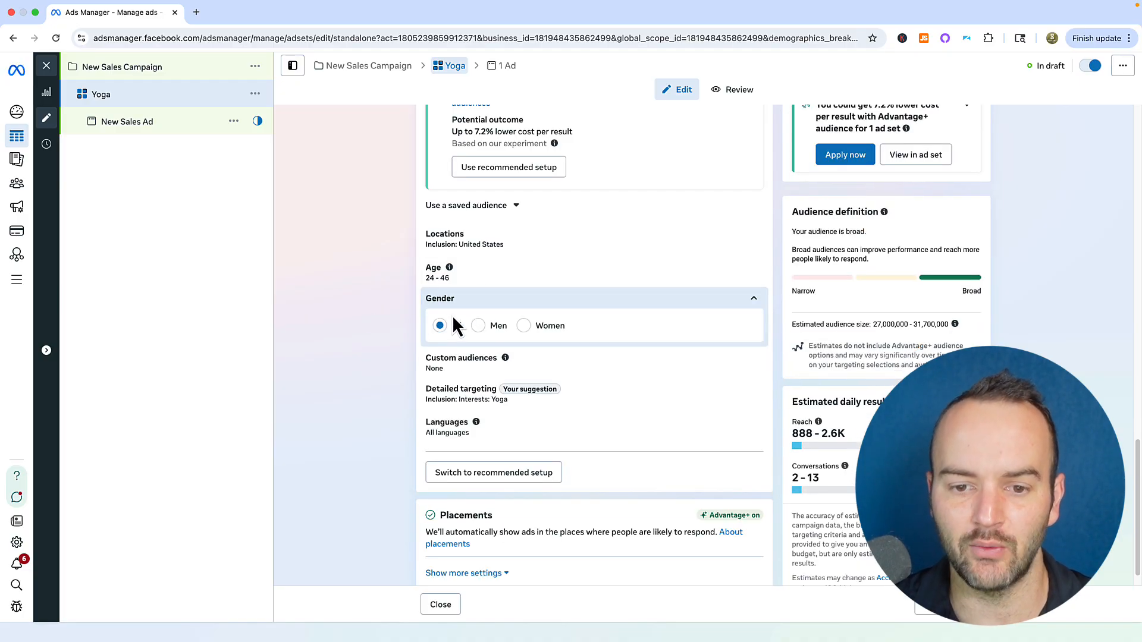
{"action": "left_click", "coordinate": [477, 326]}
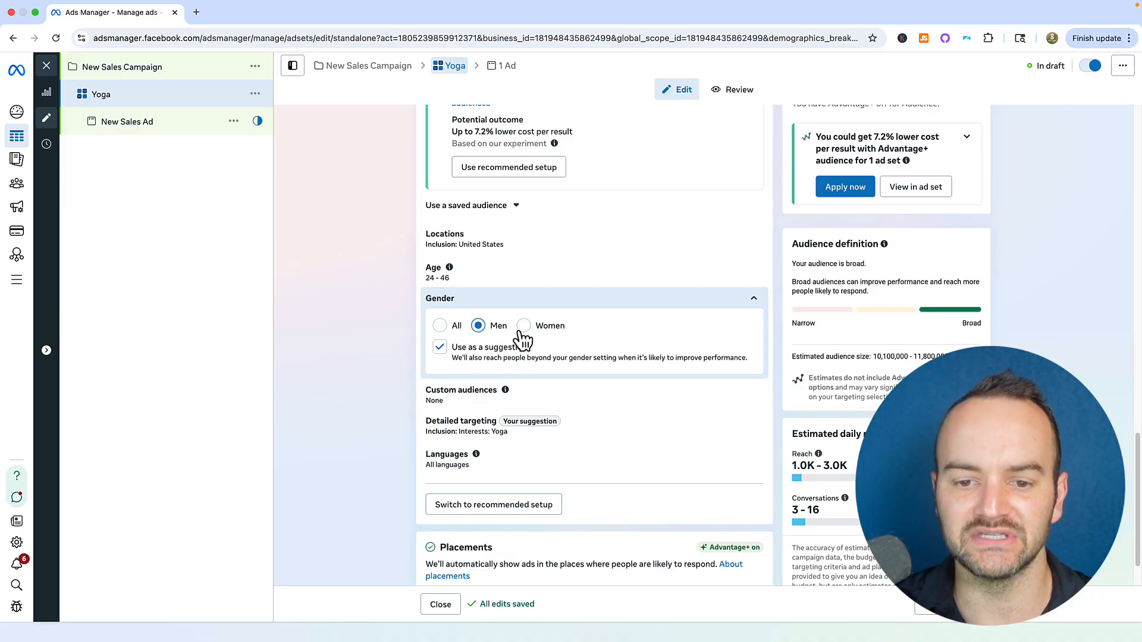
{"action": "left_click", "coordinate": [439, 348]}
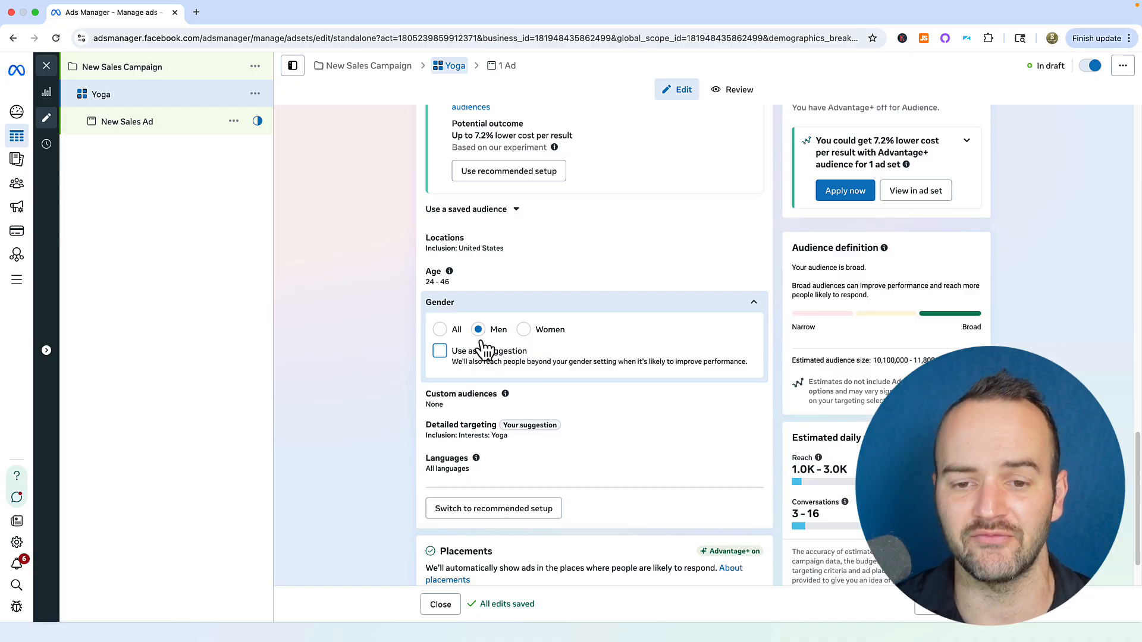
{"action": "left_click", "coordinate": [440, 350]}
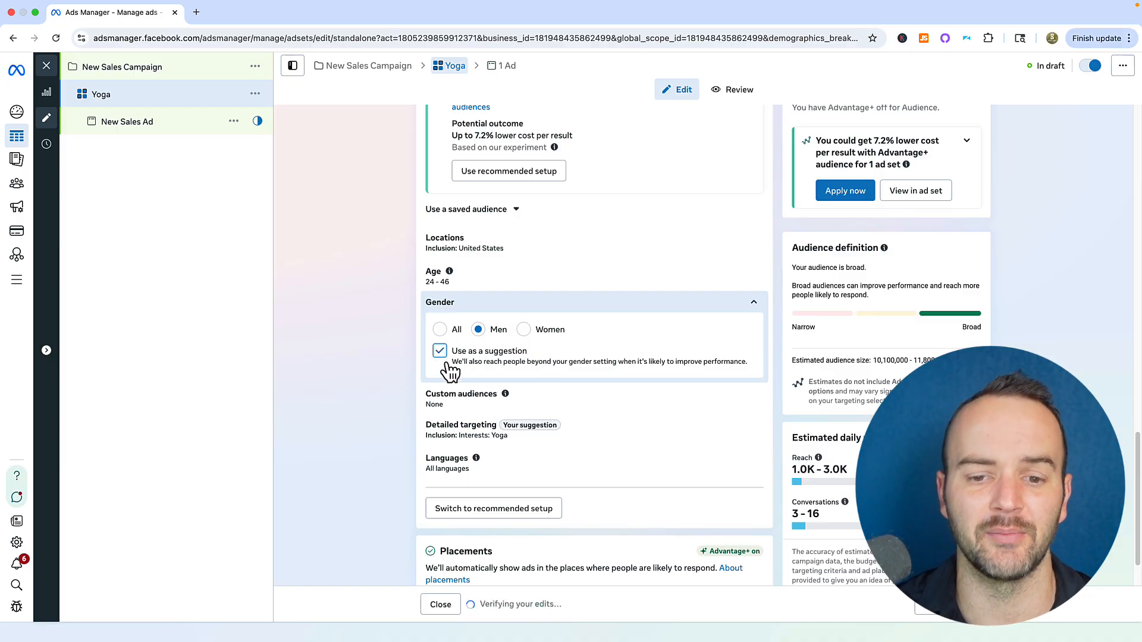
{"action": "left_click", "coordinate": [439, 329]}
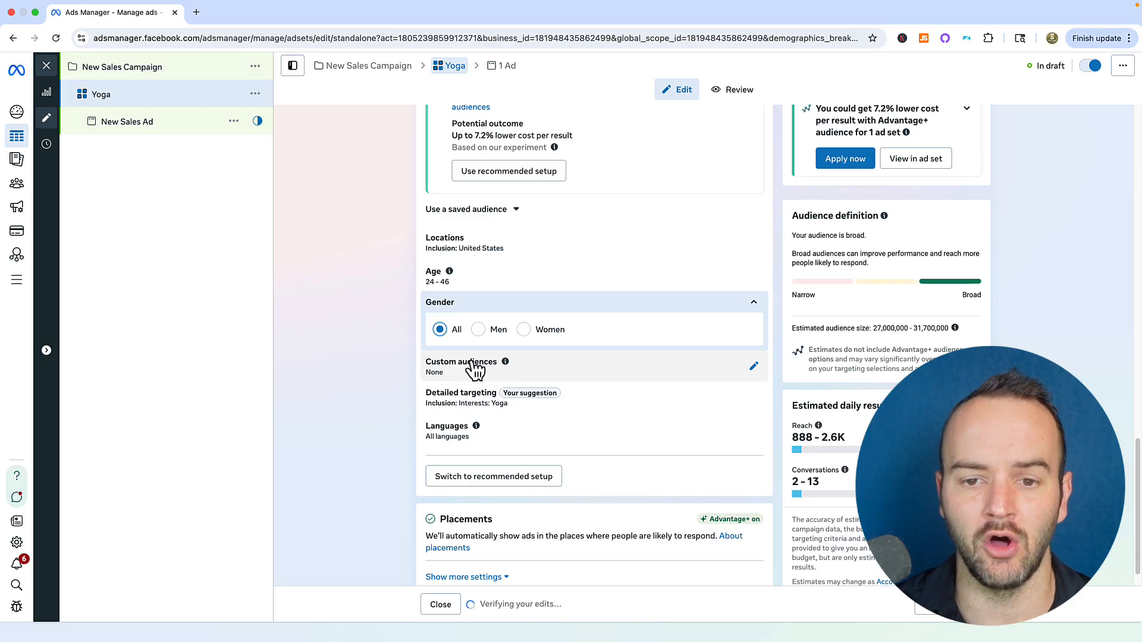
- Switch the audience gender to Men once more and back to All
{"action": "scroll", "coordinate": [477, 319], "scroll_direction": "down", "scroll_amount": 1}
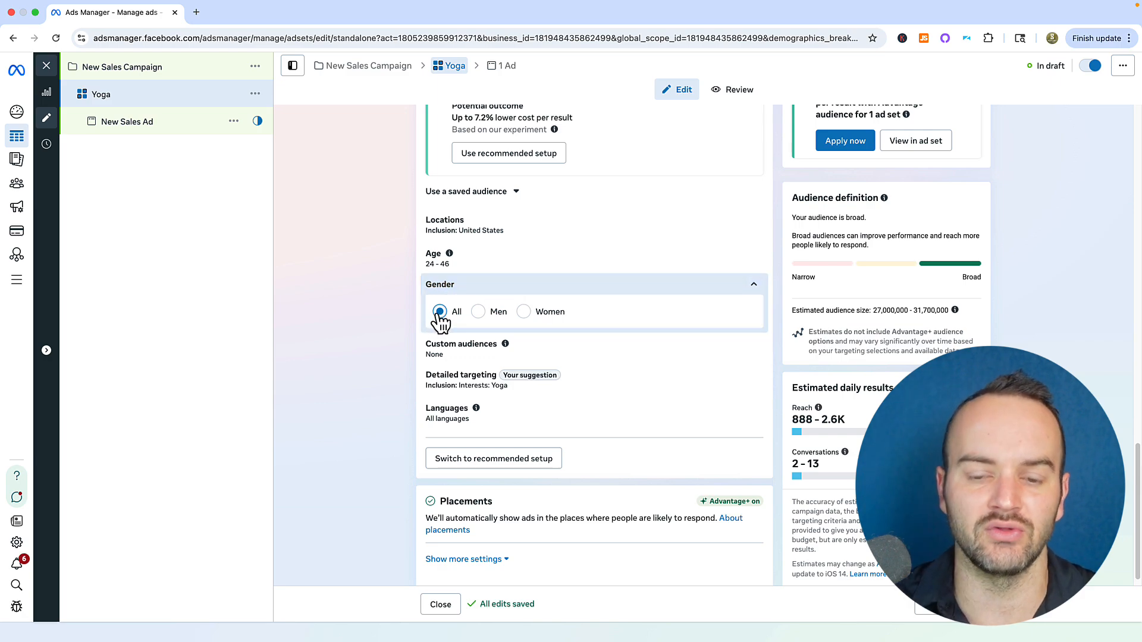
{"action": "left_click", "coordinate": [478, 313]}
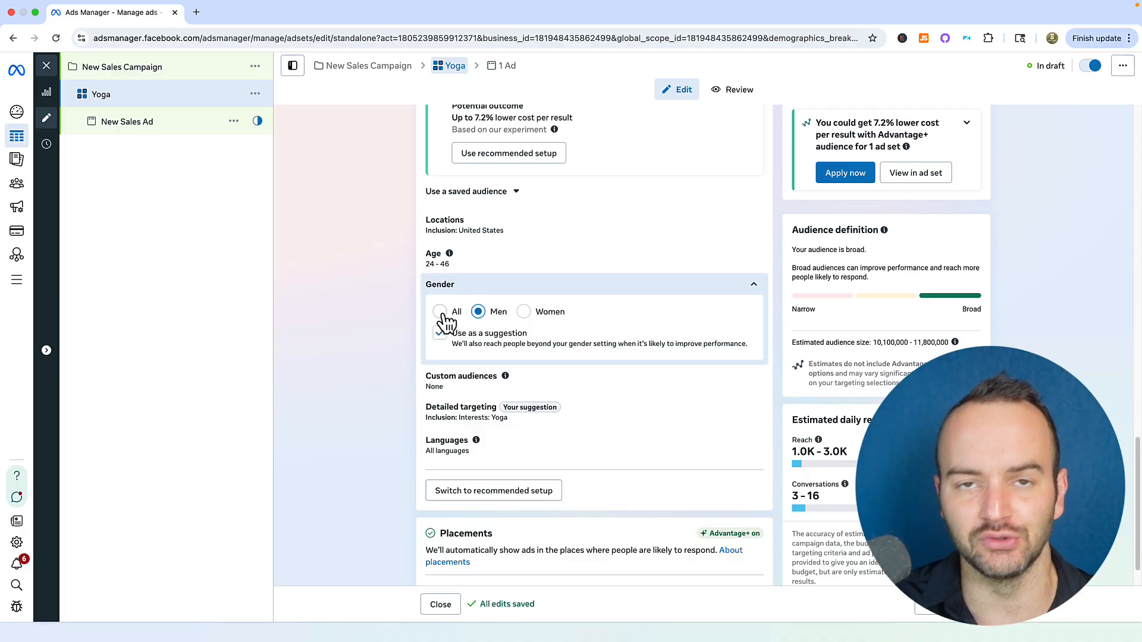
{"action": "left_click", "coordinate": [440, 313]}
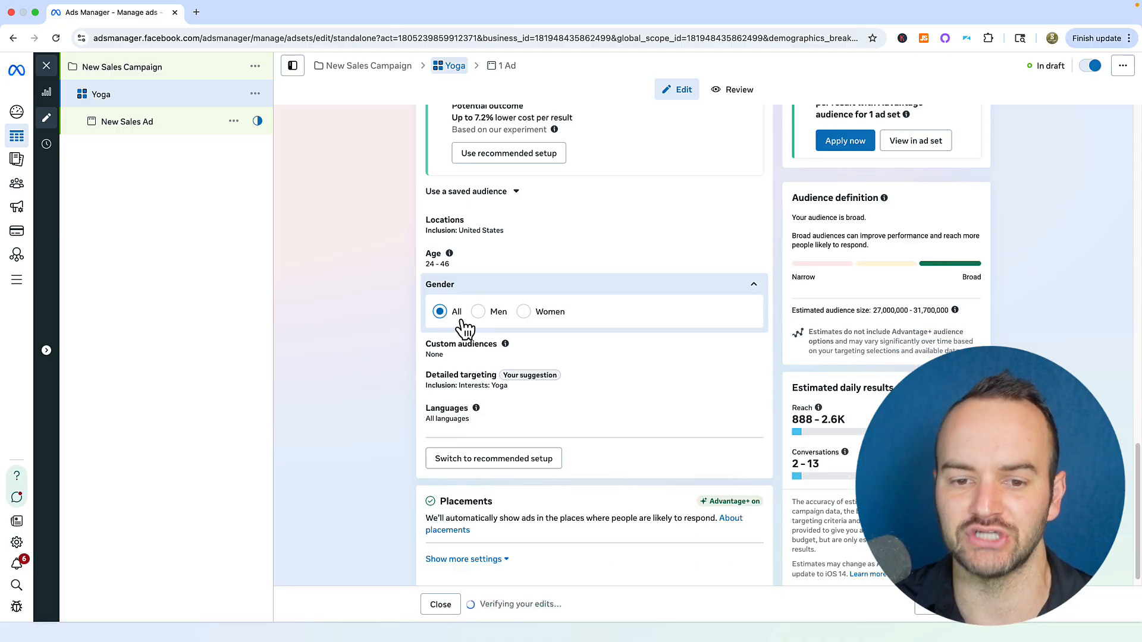
- Open the detailed targeting of the Yoga ad set and remove the Yoga (fitness) interest
{"action": "scroll", "coordinate": [473, 322], "scroll_direction": "down", "scroll_amount": 1}
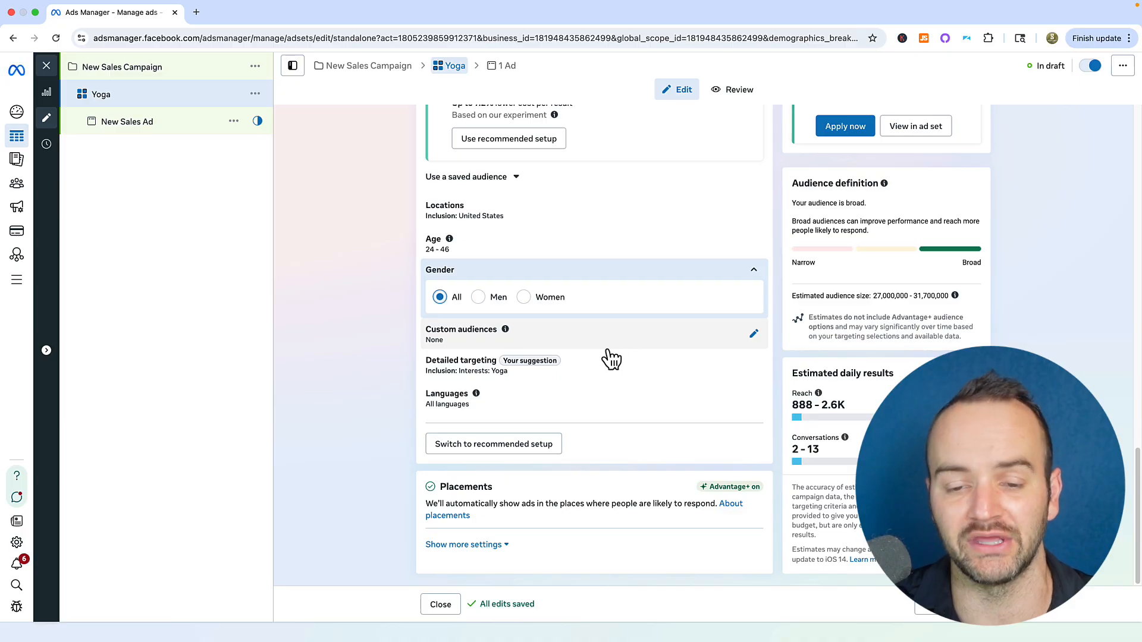
{"action": "scroll", "coordinate": [626, 376], "scroll_direction": "up", "scroll_amount": 1}
{"action": "scroll", "coordinate": [626, 381], "scroll_direction": "up", "scroll_amount": 1}
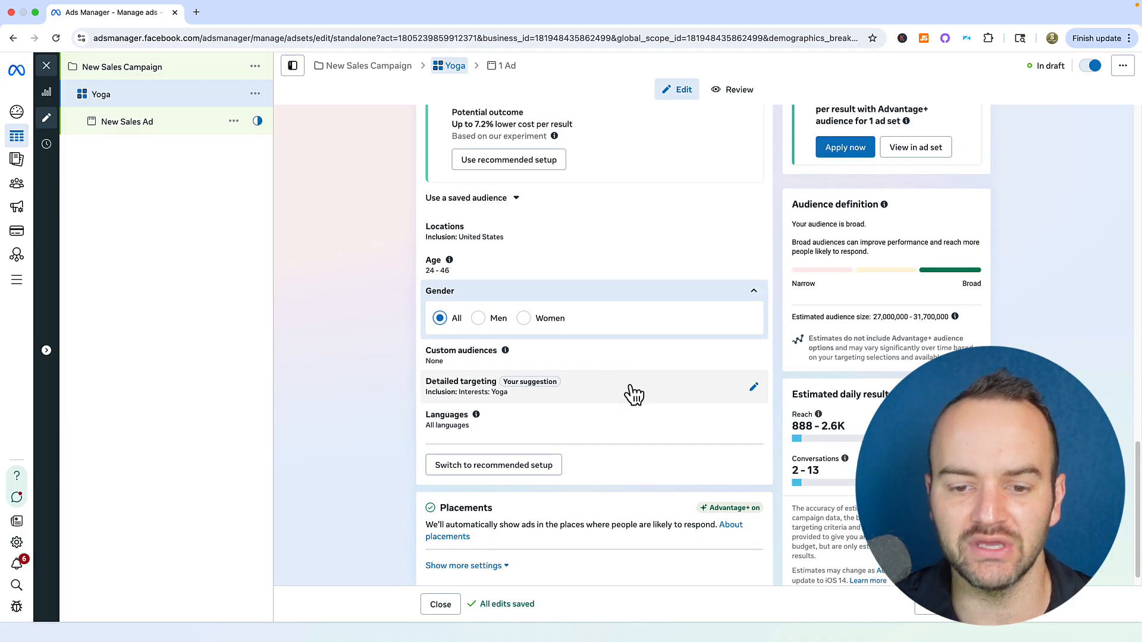
{"action": "left_click", "coordinate": [596, 397]}
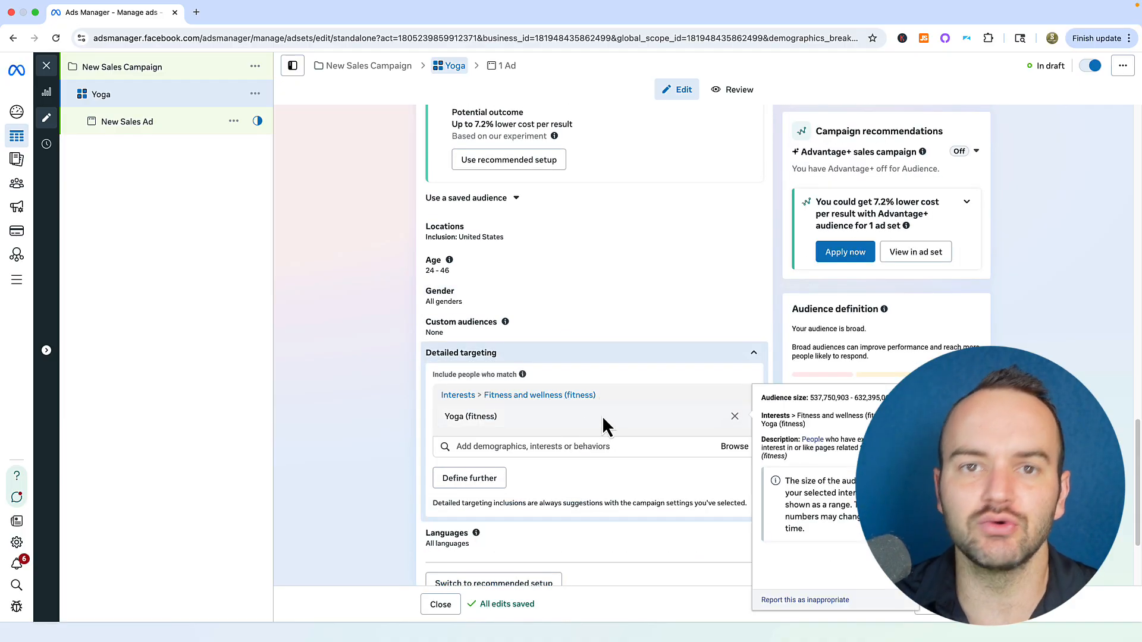
{"action": "left_click", "coordinate": [735, 416]}
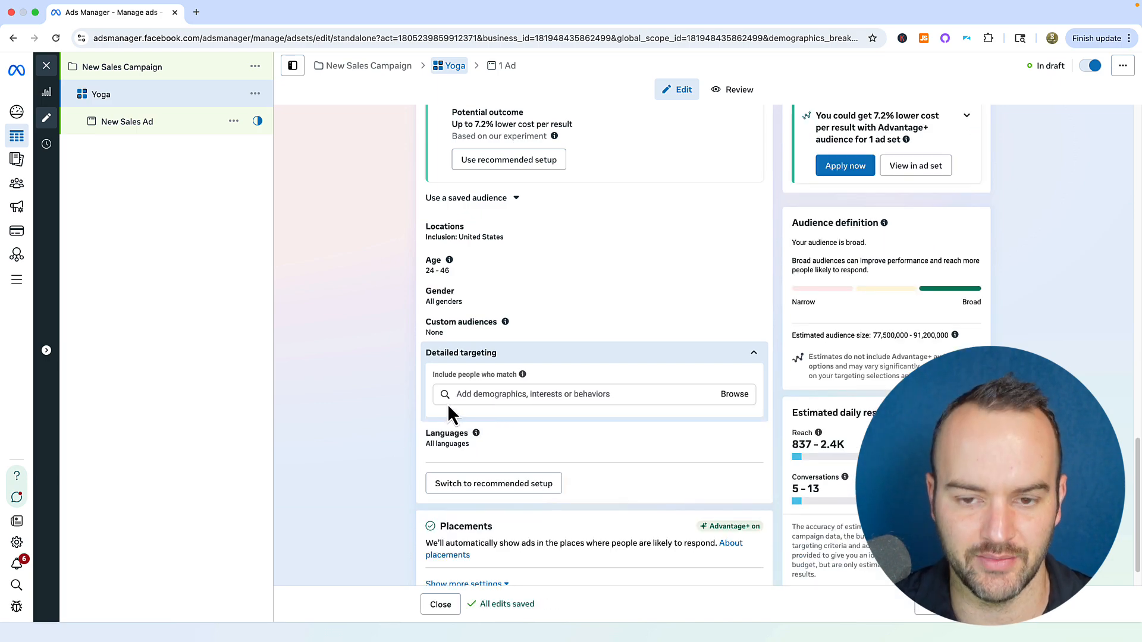
- Search the detailed targeting for "yoga" and add the Yoga (fitness) interest to the included audience
{"action": "left_click", "coordinate": [509, 395]}
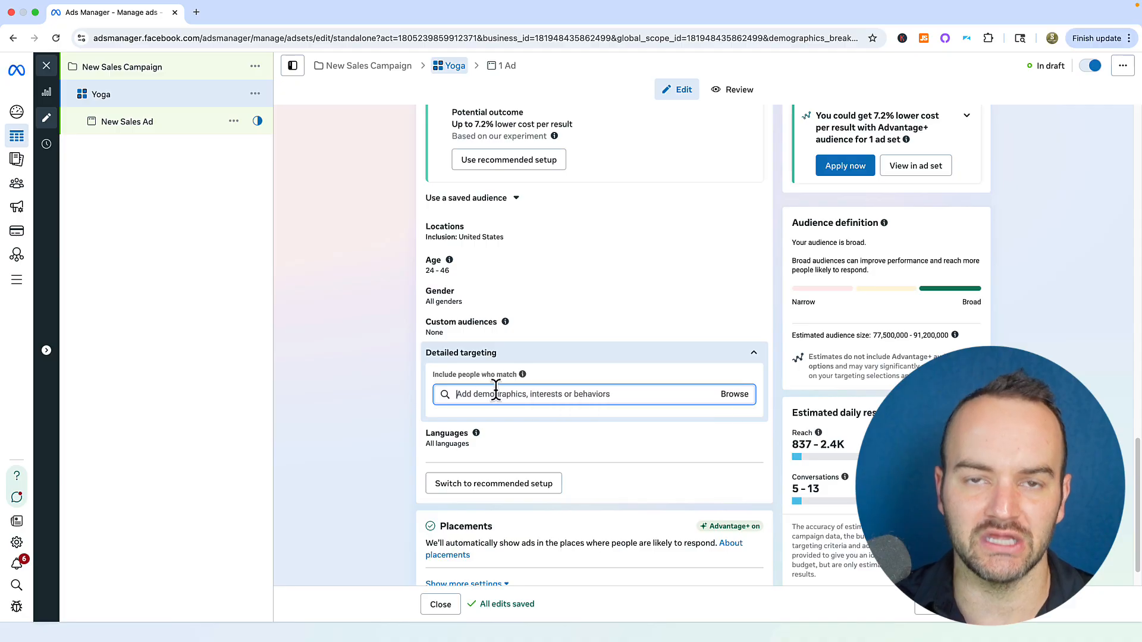
{"action": "scroll", "coordinate": [444, 370], "scroll_direction": "up", "scroll_amount": 5}
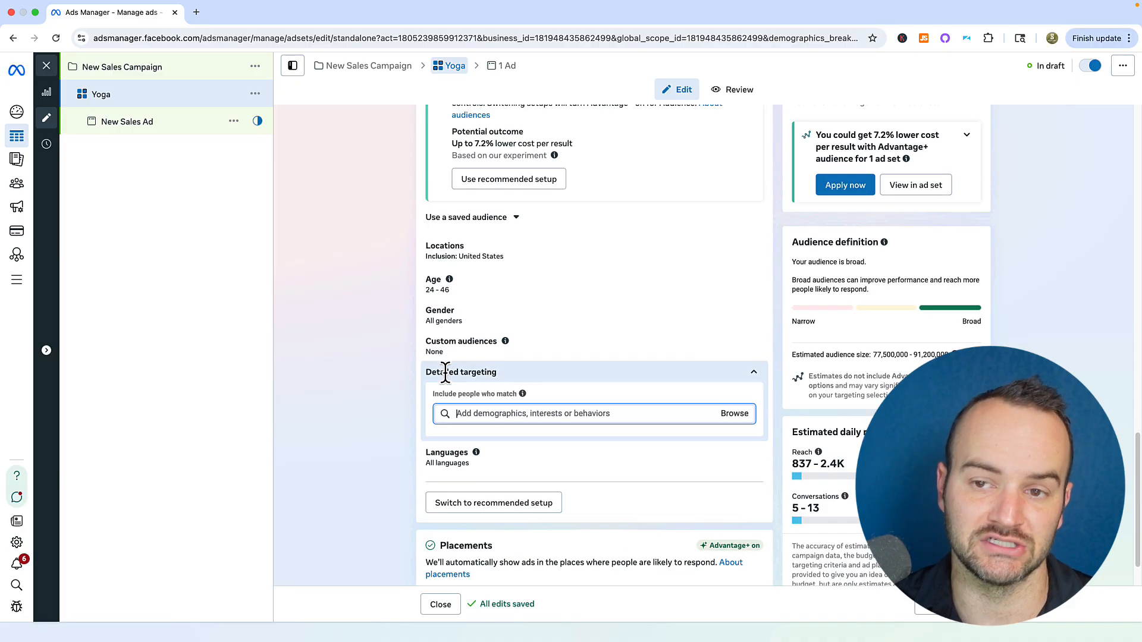
{"action": "scroll", "coordinate": [400, 383], "scroll_direction": "down", "scroll_amount": 4}
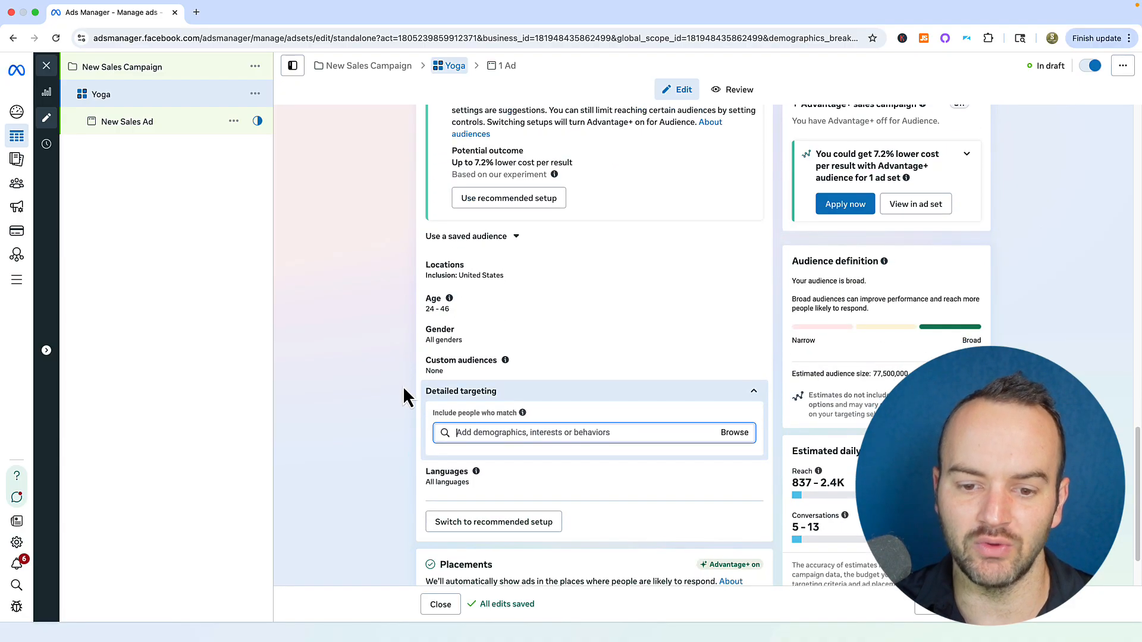
{"action": "scroll", "coordinate": [409, 410], "scroll_direction": "down", "scroll_amount": 2}
{"action": "scroll", "coordinate": [527, 388], "scroll_direction": "up", "scroll_amount": 1}
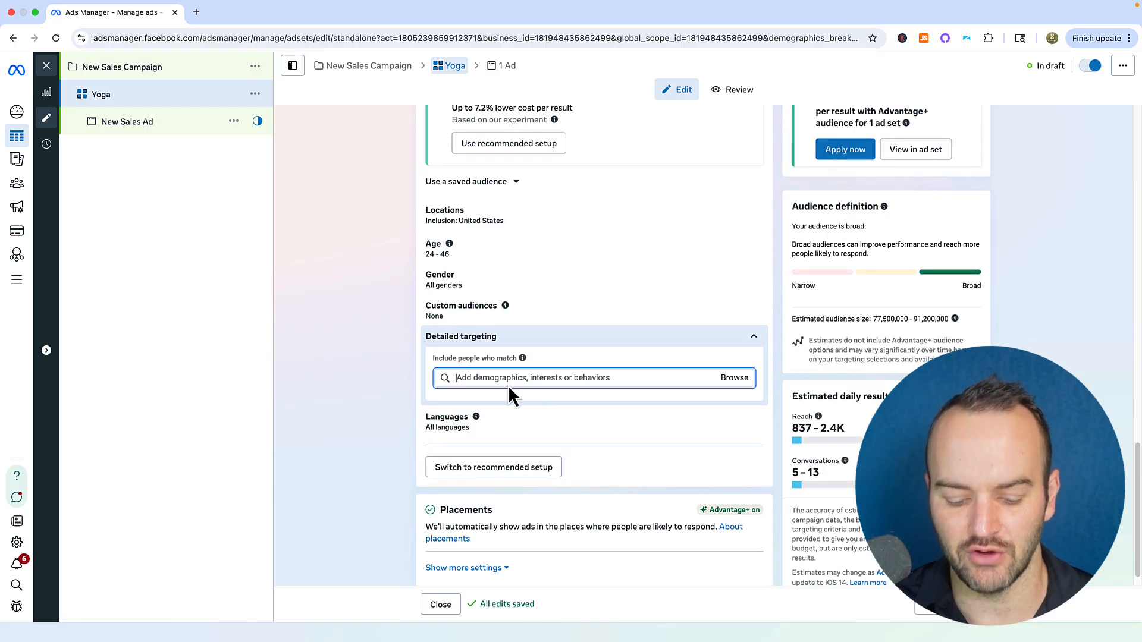
{"action": "type", "text": "yoga"}
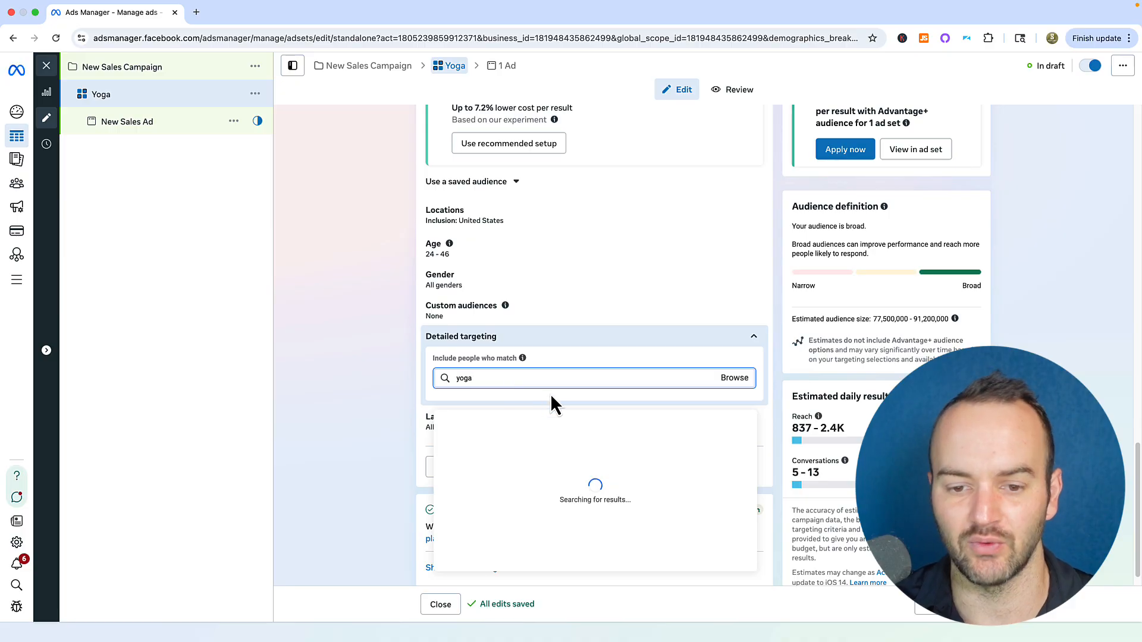
{"action": "left_click", "coordinate": [448, 446]}
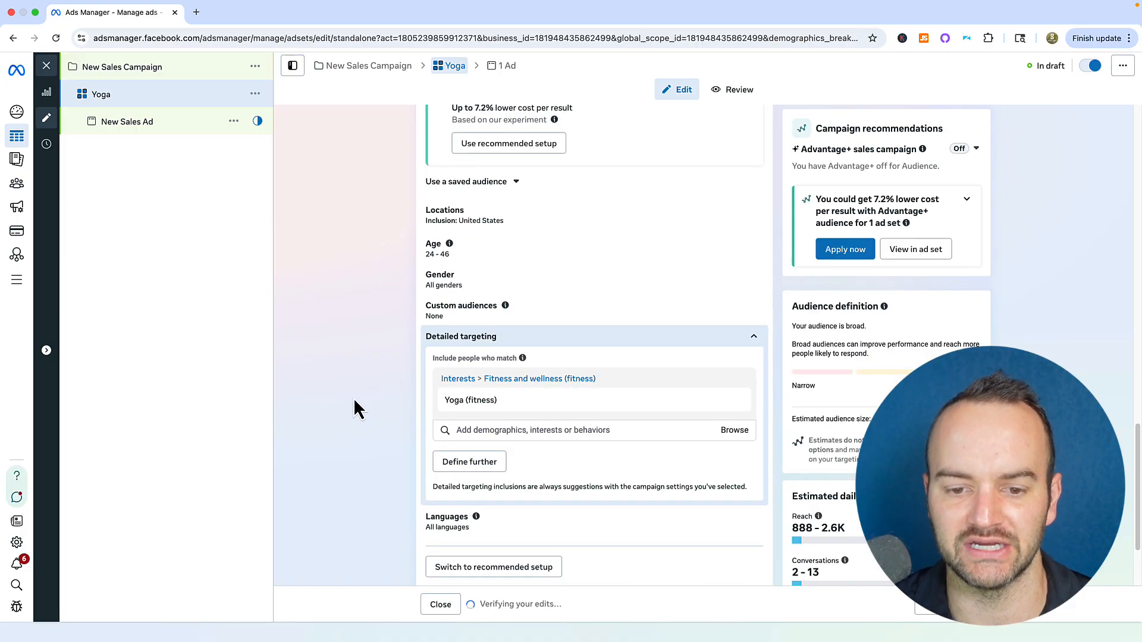
- Review the audience section, comparing the collapsed detailed targeting summary and its suggestion label with the expanded settings
{"action": "mouse_move", "coordinate": [515, 382]}
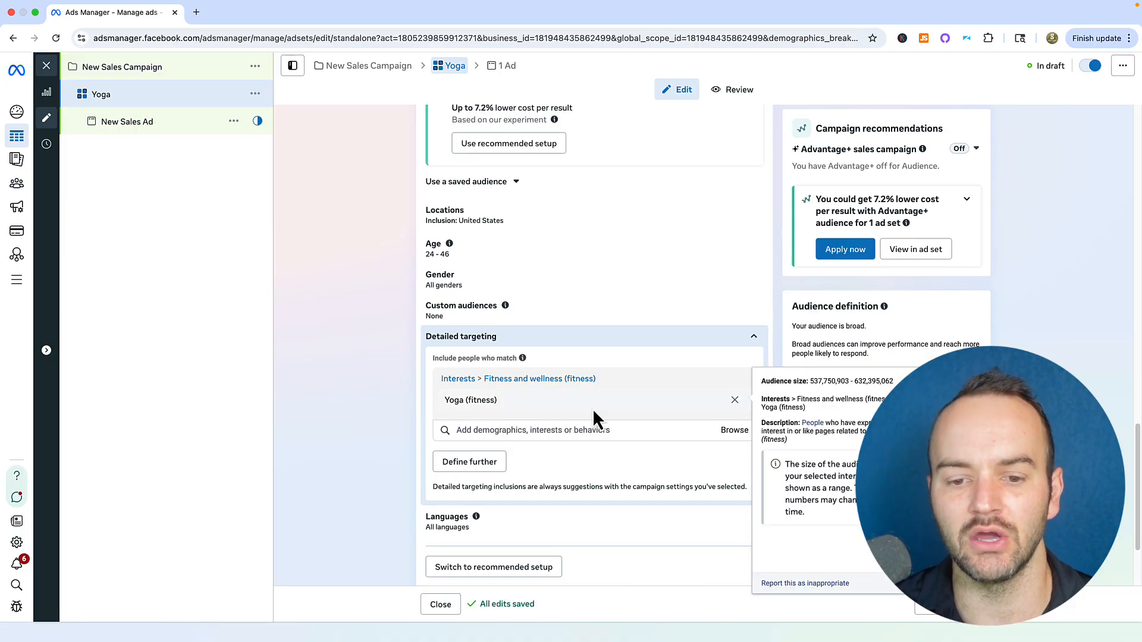
{"action": "scroll", "coordinate": [590, 411], "scroll_direction": "down", "scroll_amount": 1}
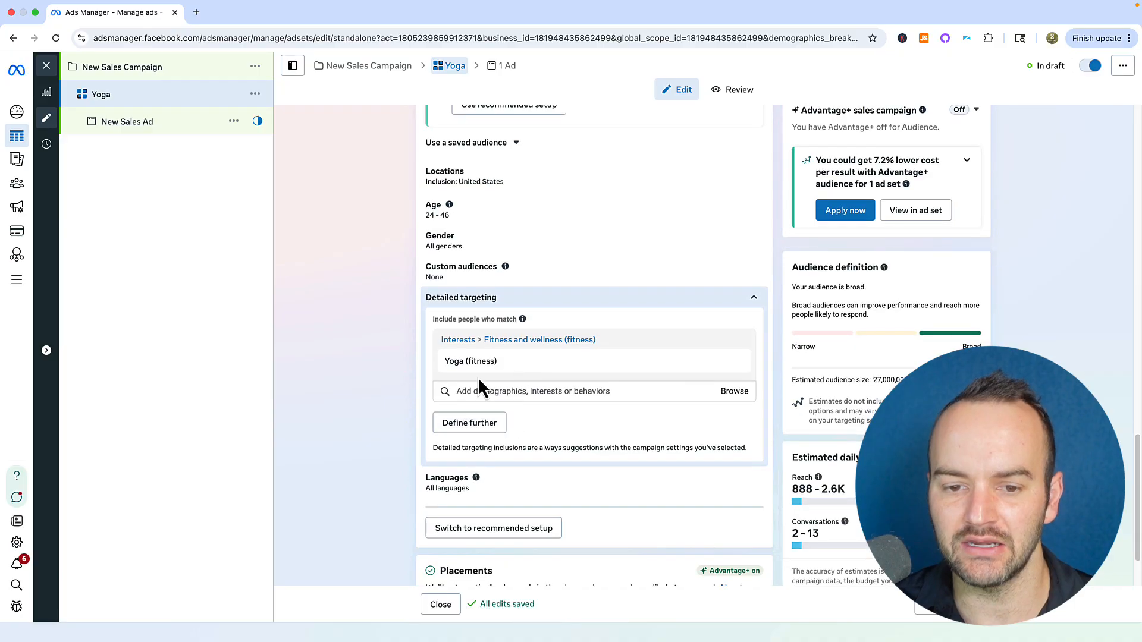
{"action": "left_click", "coordinate": [471, 300]}
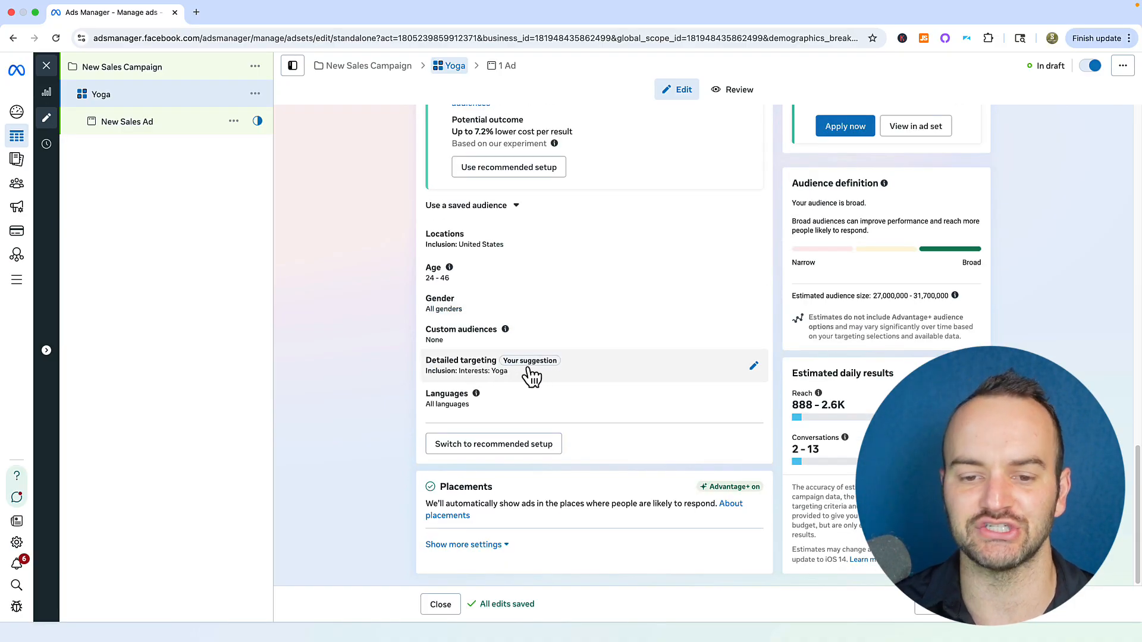
{"action": "left_click", "coordinate": [487, 378]}
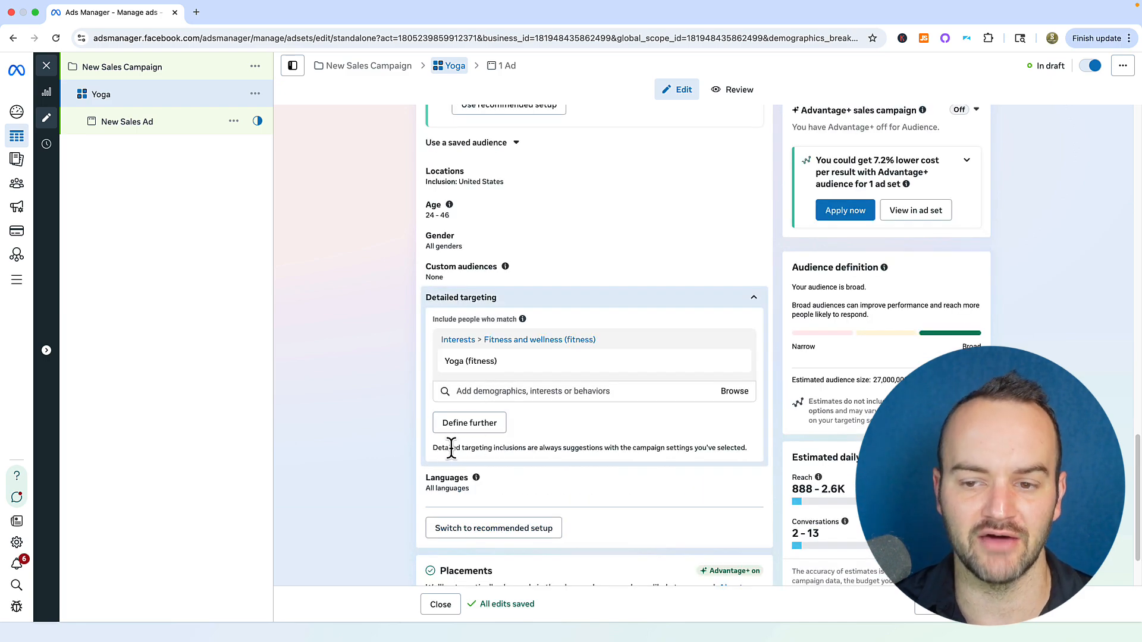
{"action": "scroll", "coordinate": [646, 451], "scroll_direction": "up", "scroll_amount": 3}
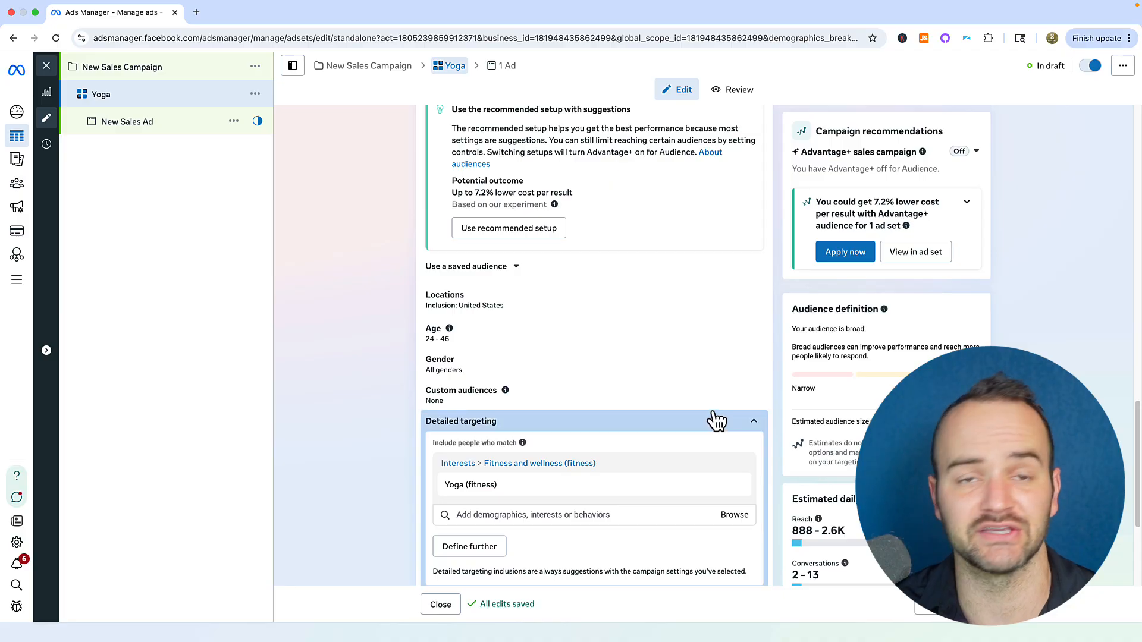
{"action": "scroll", "coordinate": [716, 420], "scroll_direction": "up", "scroll_amount": 3}
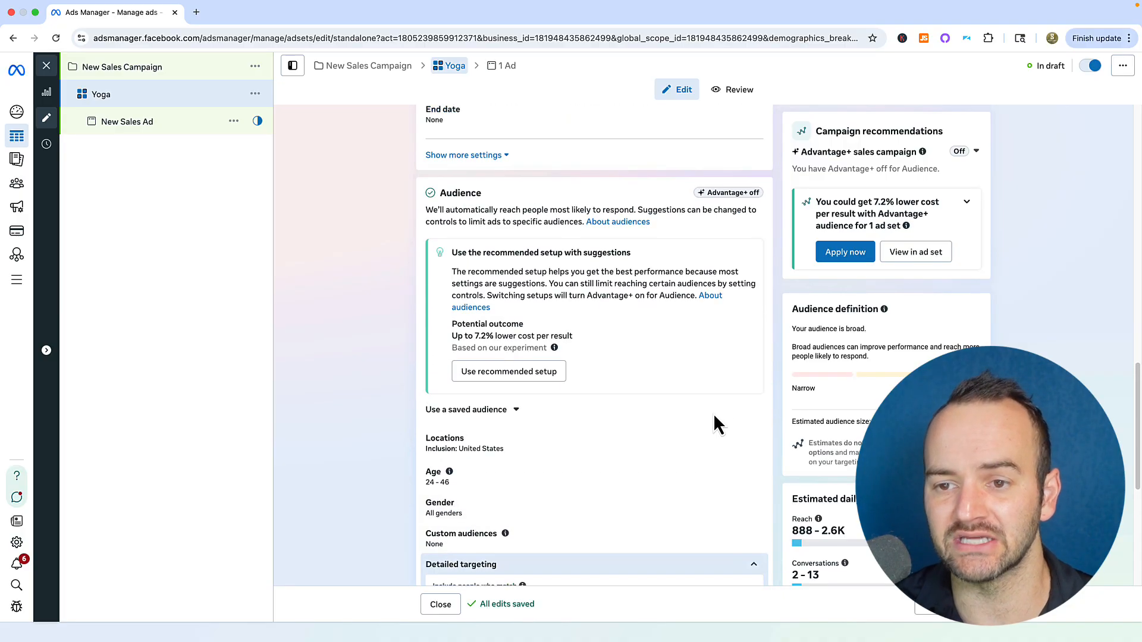
{"action": "scroll", "coordinate": [705, 386], "scroll_direction": "down", "scroll_amount": 2}
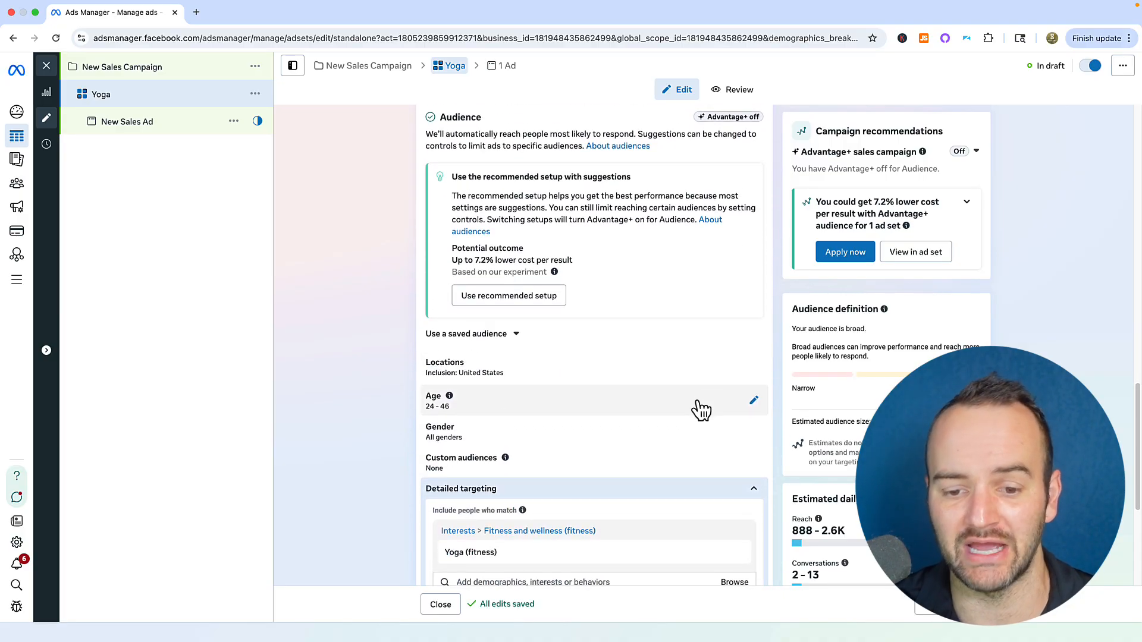
{"action": "left_click", "coordinate": [649, 469]}
{"action": "scroll", "coordinate": [625, 435], "scroll_direction": "down", "scroll_amount": 2}
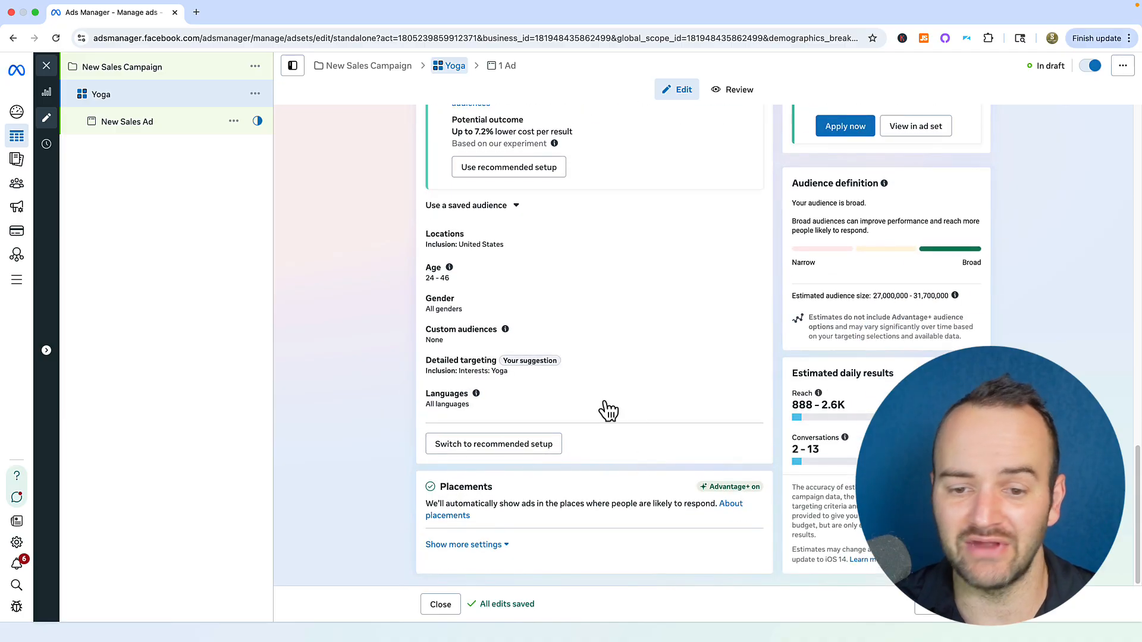
- Examine the Yoga (fitness) interest's audience details and the note on how detailed targeting inclusions are used
{"action": "left_click", "coordinate": [509, 381]}
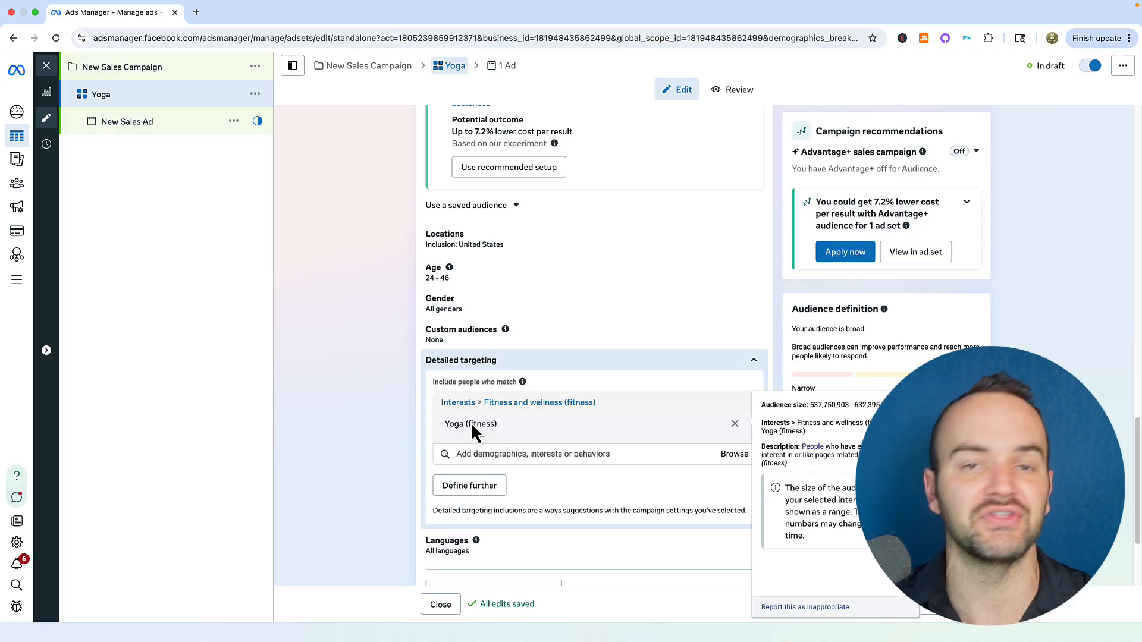
{"action": "left_click", "coordinate": [532, 363]}
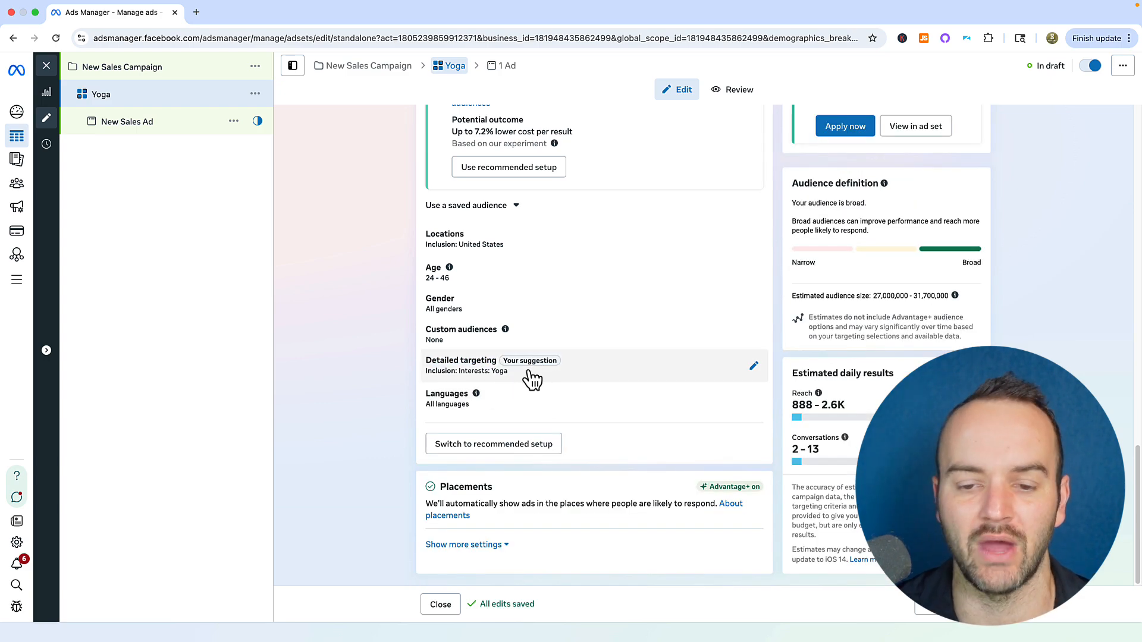
{"action": "mouse_move", "coordinate": [531, 367]}
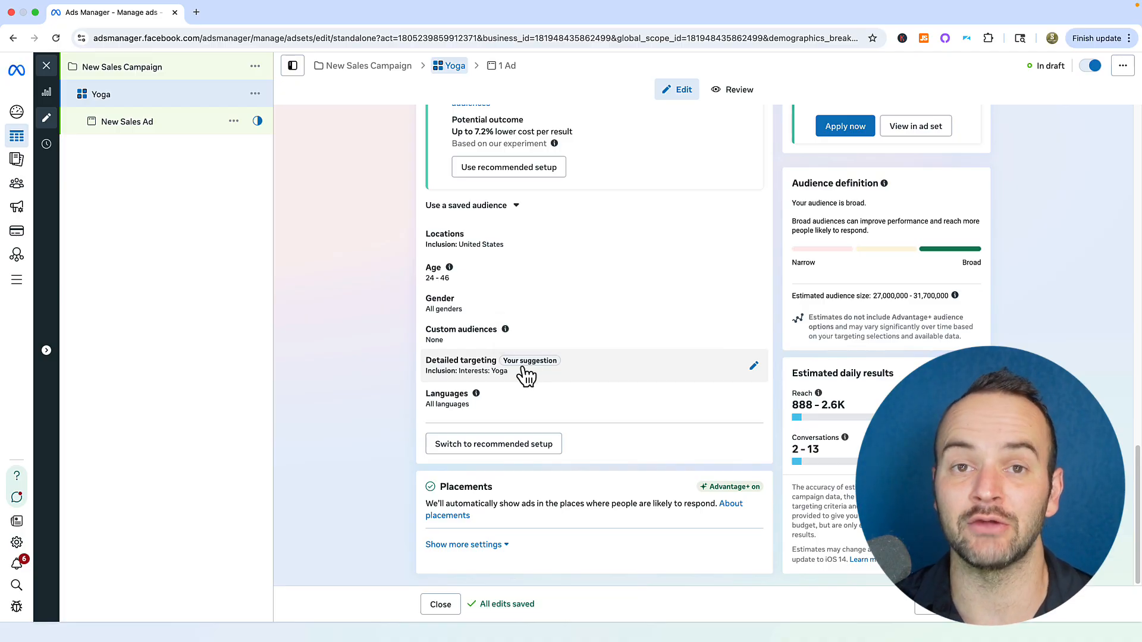
{"action": "left_click", "coordinate": [526, 375]}
{"action": "mouse_move", "coordinate": [523, 387]}
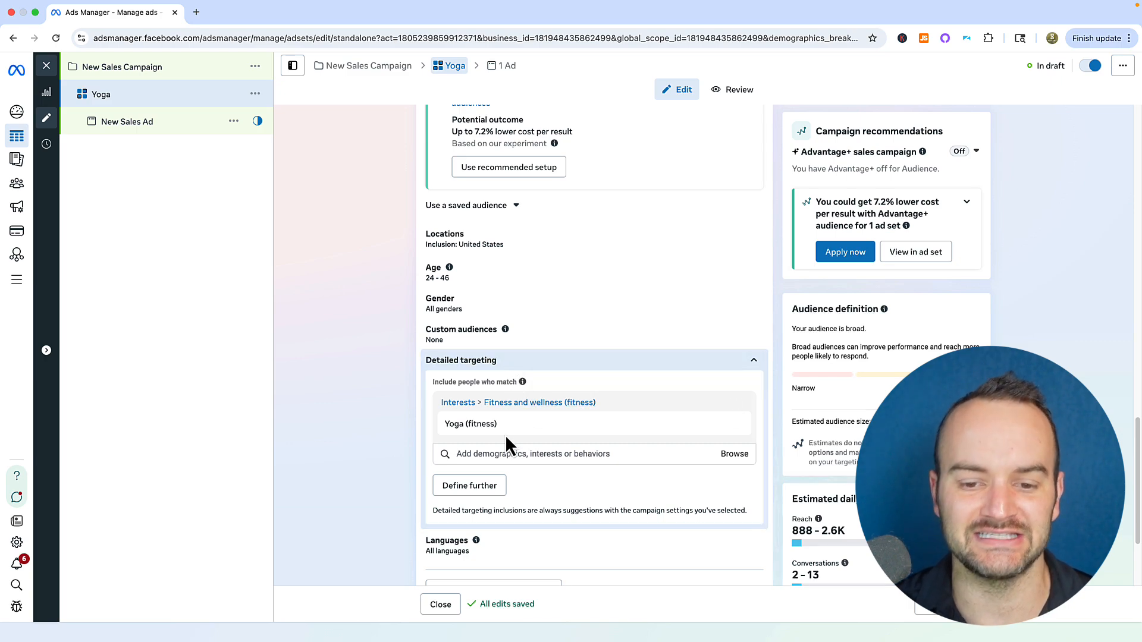
{"action": "mouse_move", "coordinate": [507, 428]}
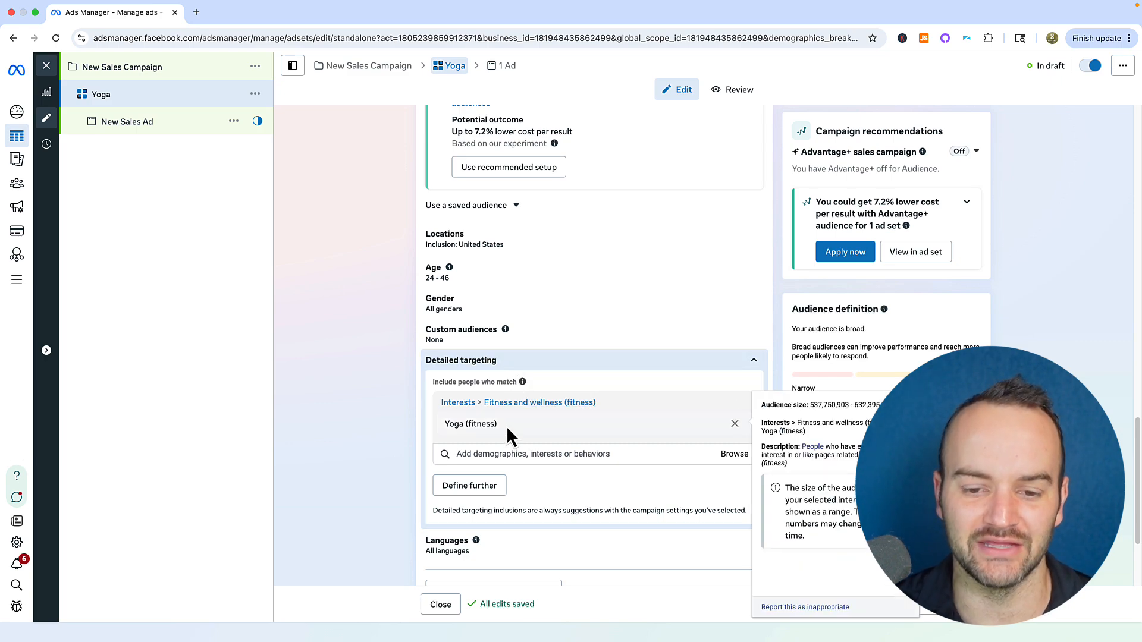
{"action": "scroll", "coordinate": [506, 426], "scroll_direction": "up", "scroll_amount": 1}
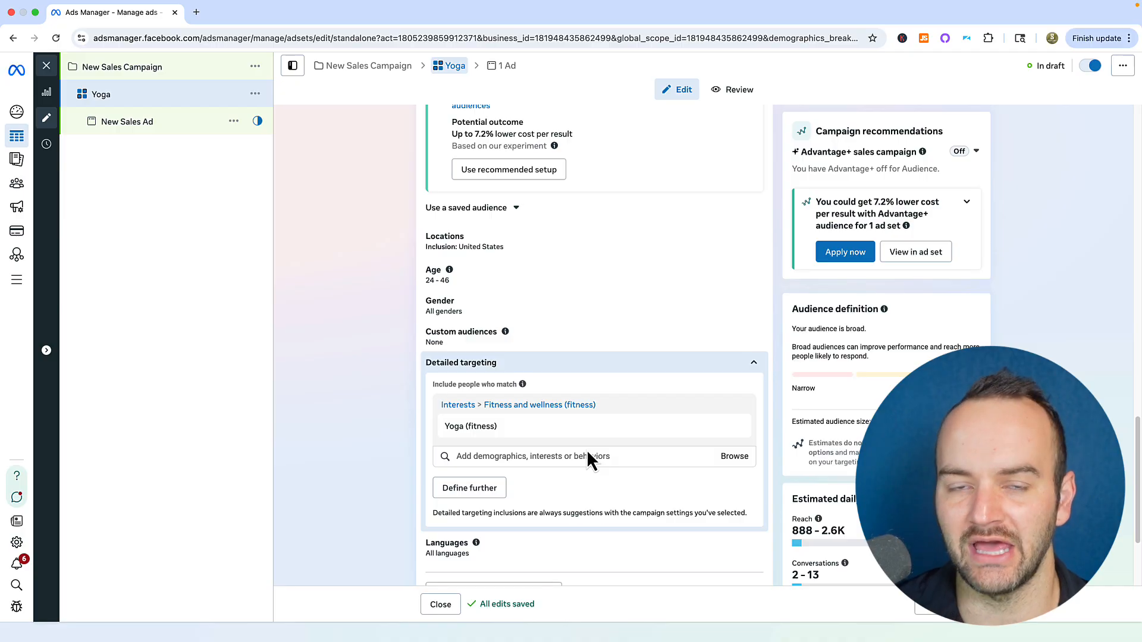
{"action": "scroll", "coordinate": [586, 450], "scroll_direction": "down", "scroll_amount": 2}
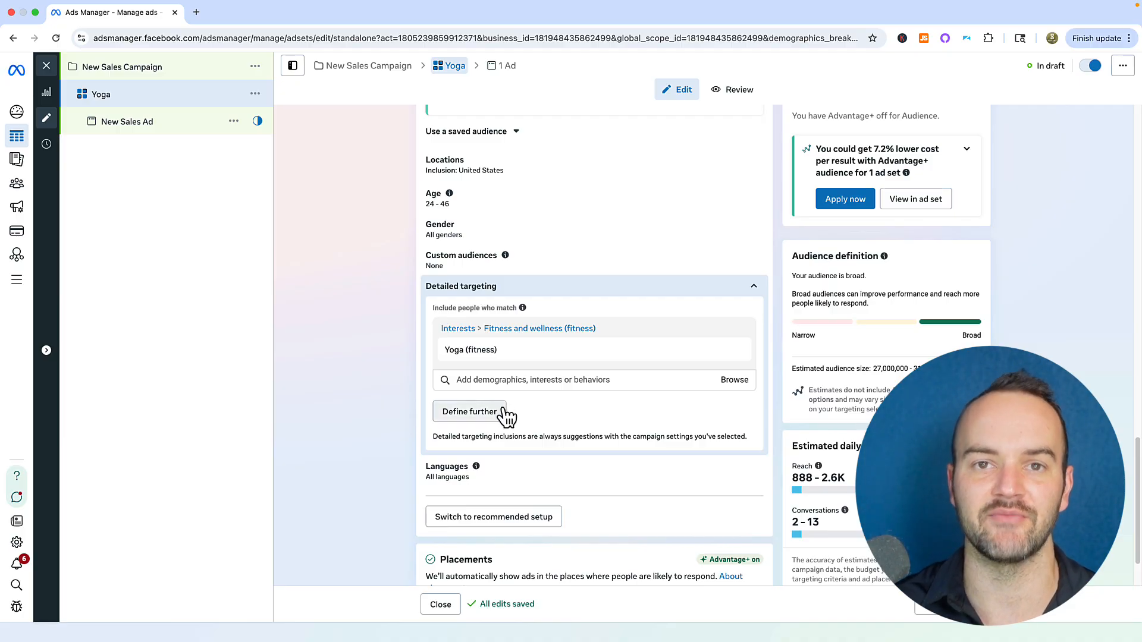
{"action": "mouse_move", "coordinate": [559, 359]}
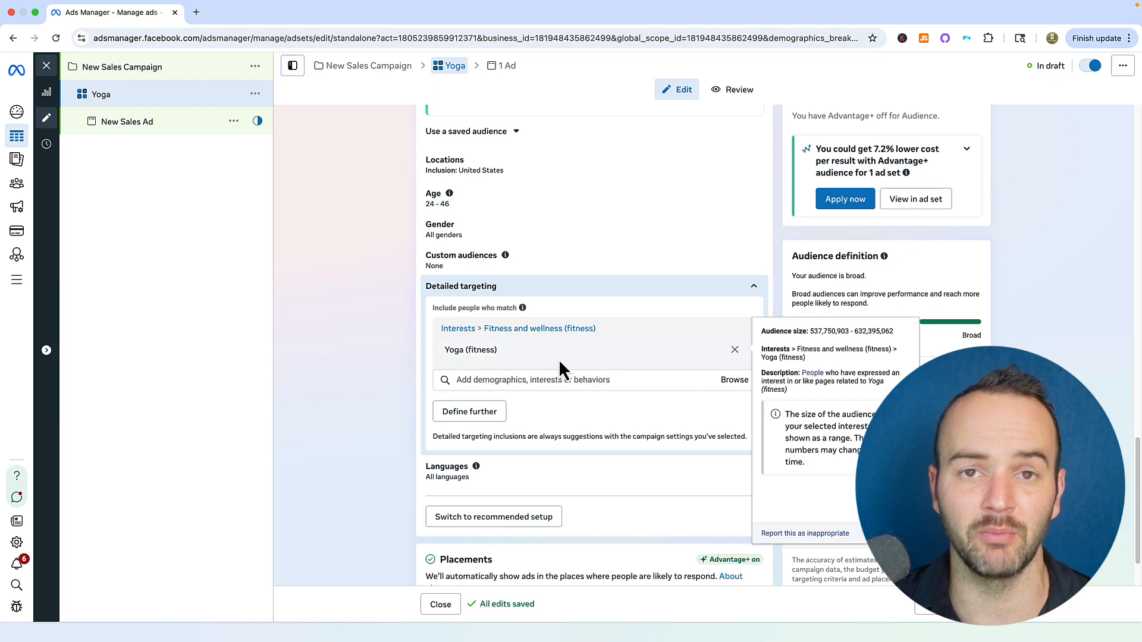
- Replace the Yoga (fitness) interest in the ad set's detailed targeting with the Anime movies (movies) interest
{"action": "left_click", "coordinate": [735, 350]}
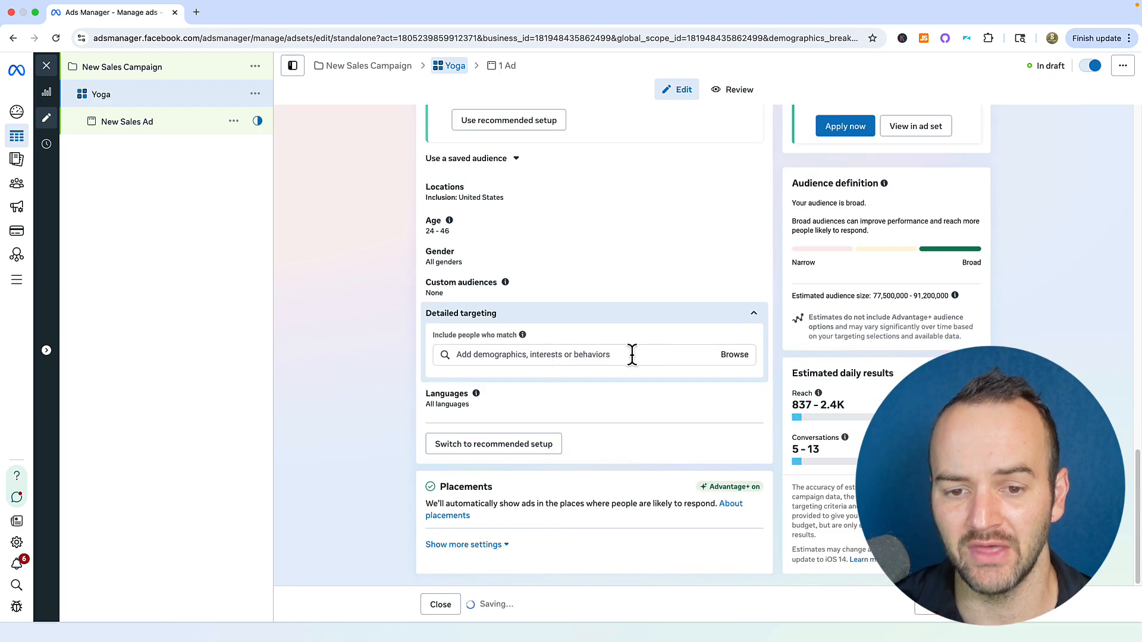
{"action": "left_click", "coordinate": [484, 355]}
{"action": "type", "text": "anime"}
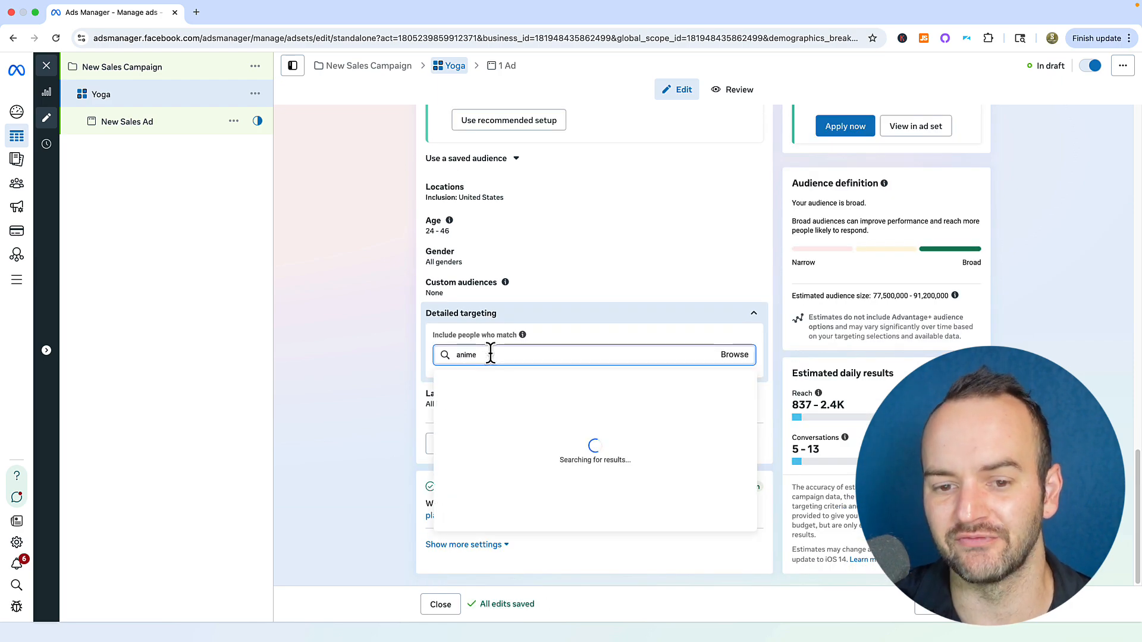
{"action": "left_click", "coordinate": [481, 410]}
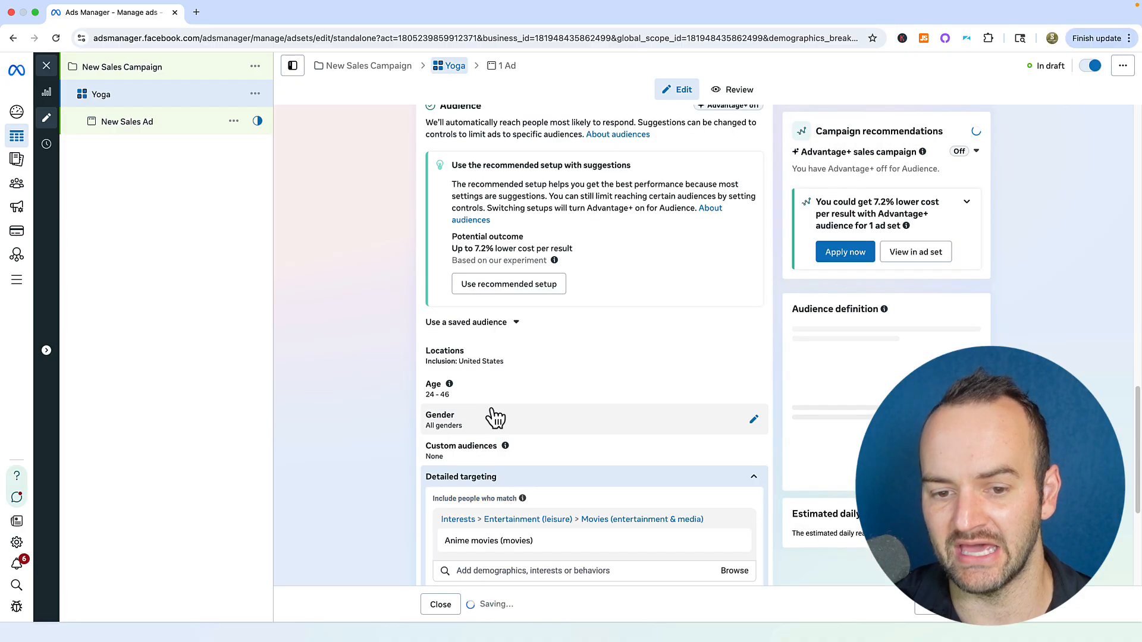
- Define the detailed targeting further so people must also match the Pickleball (sport) interest
{"action": "scroll", "coordinate": [446, 425], "scroll_direction": "down", "scroll_amount": 3}
{"action": "left_click", "coordinate": [461, 419]}
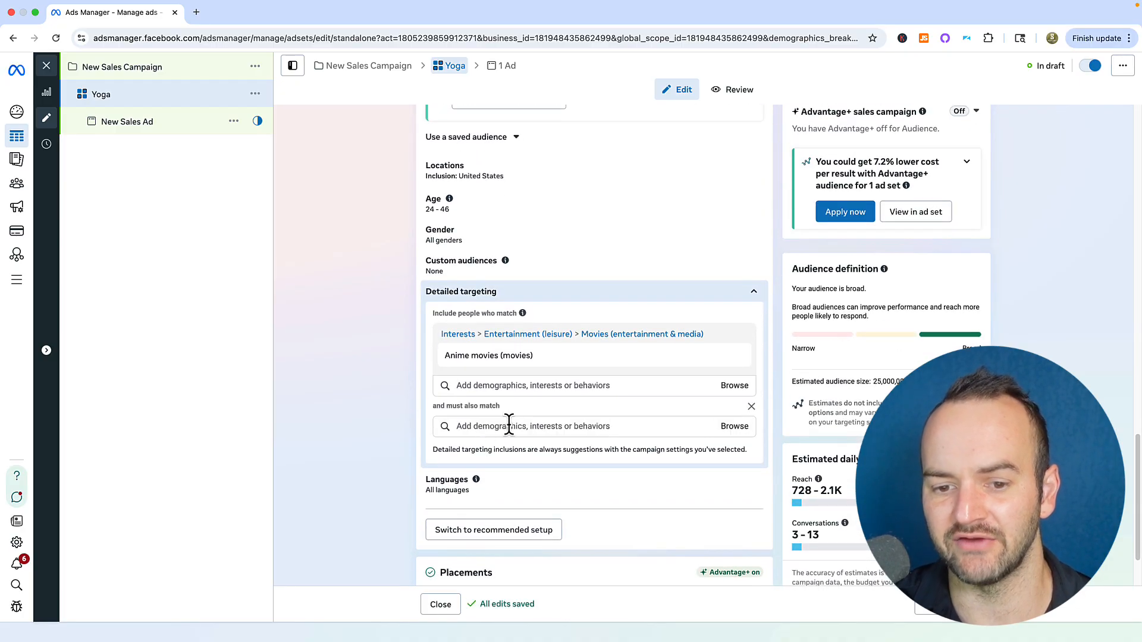
{"action": "type", "text": "pickle"}
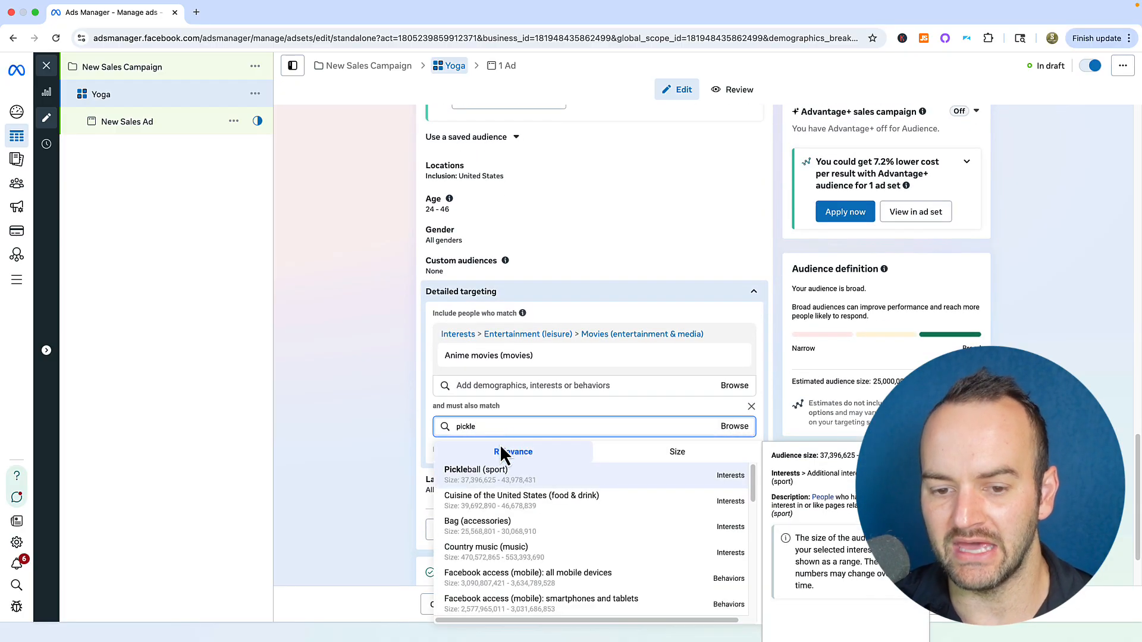
{"action": "left_click", "coordinate": [483, 470]}
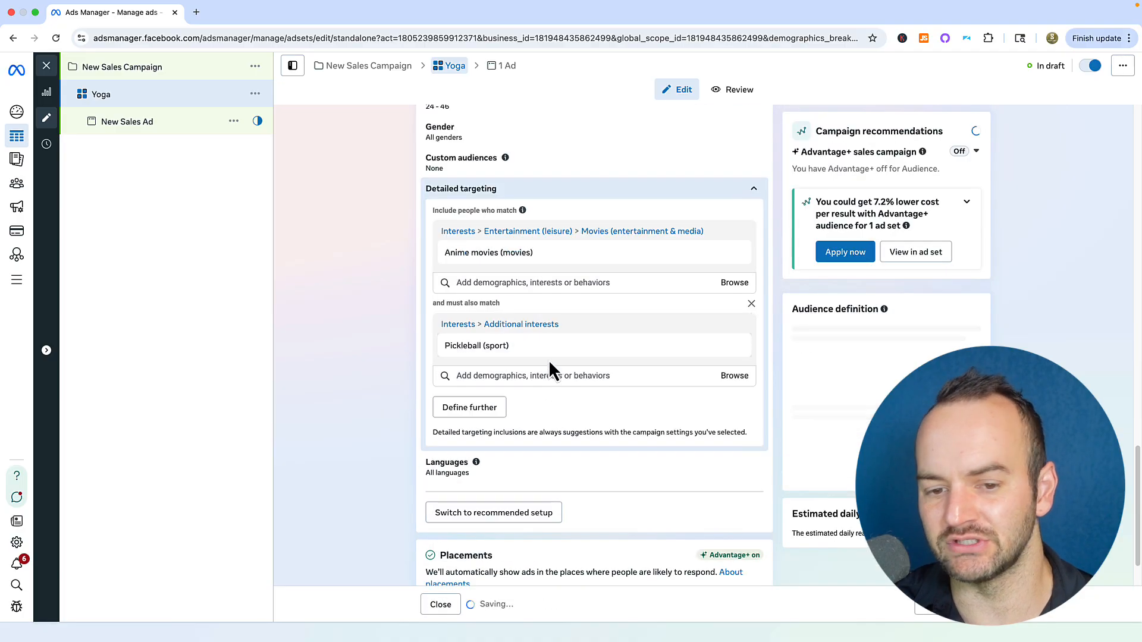
- Collapse the detailed targeting to check its summary and reopen the settings with both matching conditions
{"action": "left_click", "coordinate": [522, 193]}
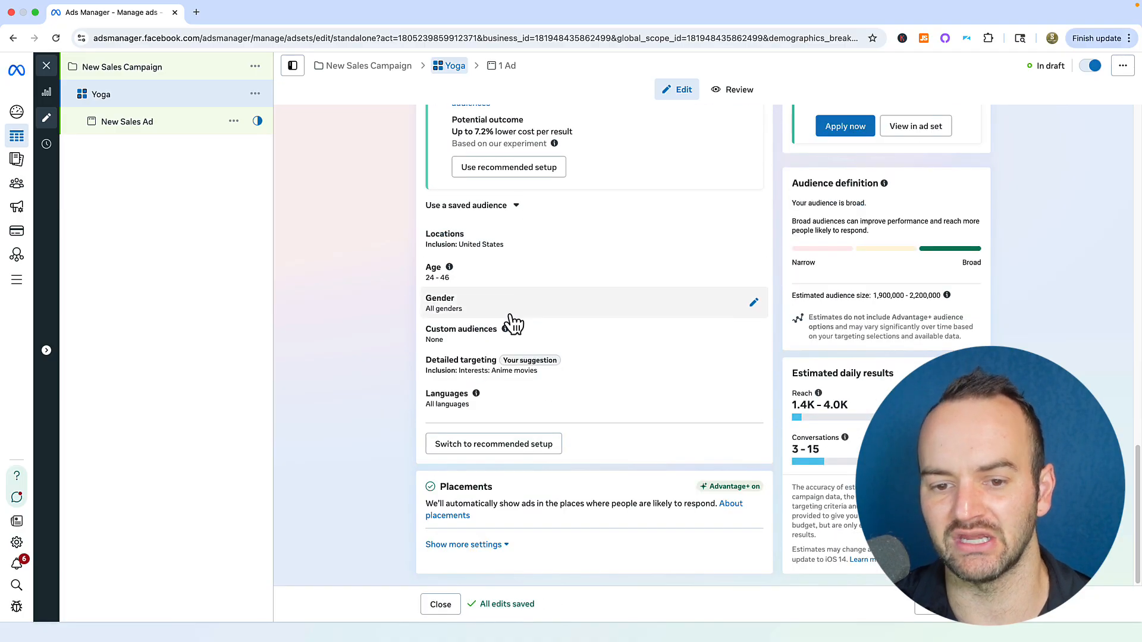
{"action": "left_click", "coordinate": [492, 376]}
{"action": "mouse_move", "coordinate": [504, 249]}
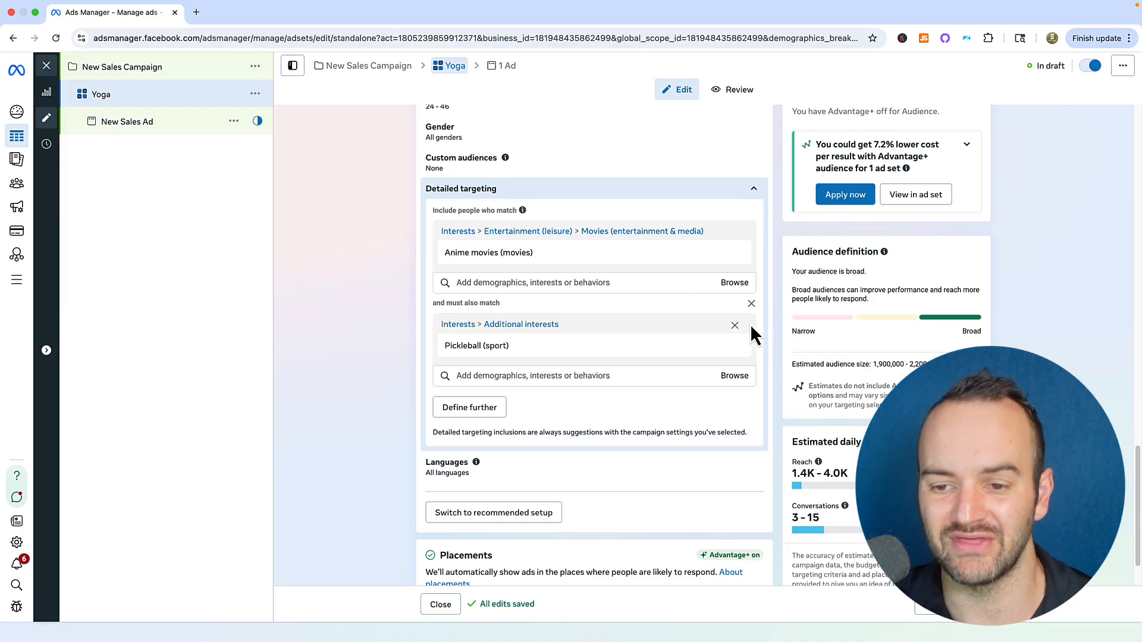
- Remove the Pickleball must-also-match condition and the Anime movies interest, leaving the detailed targeting empty and collapsed
{"action": "left_click", "coordinate": [752, 307]}
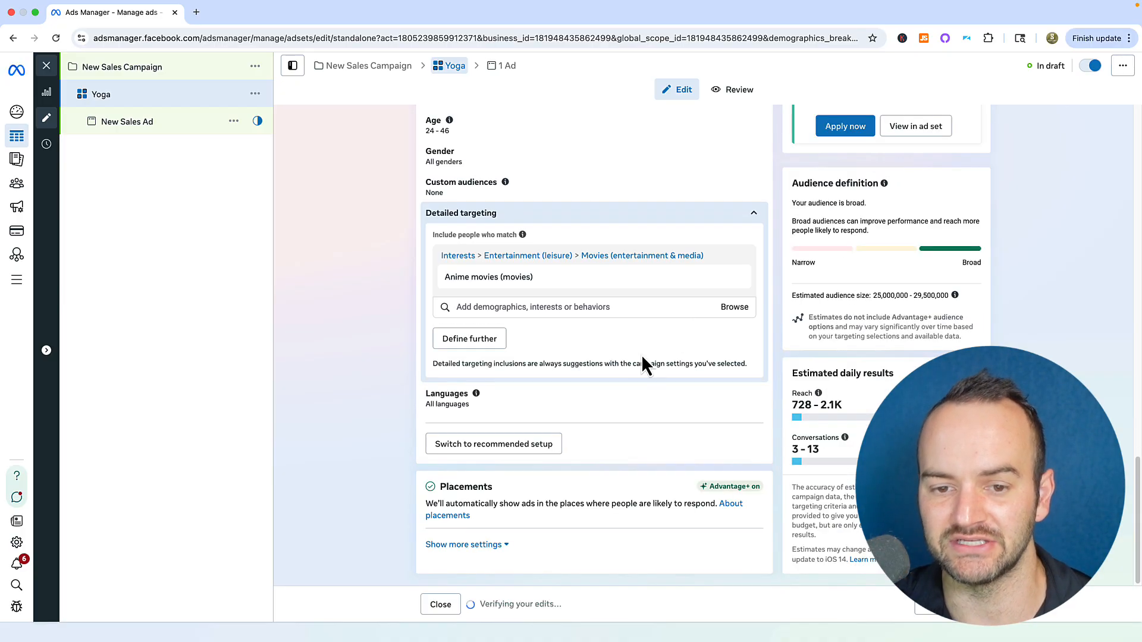
{"action": "left_click", "coordinate": [741, 283]}
{"action": "left_click", "coordinate": [516, 355]}
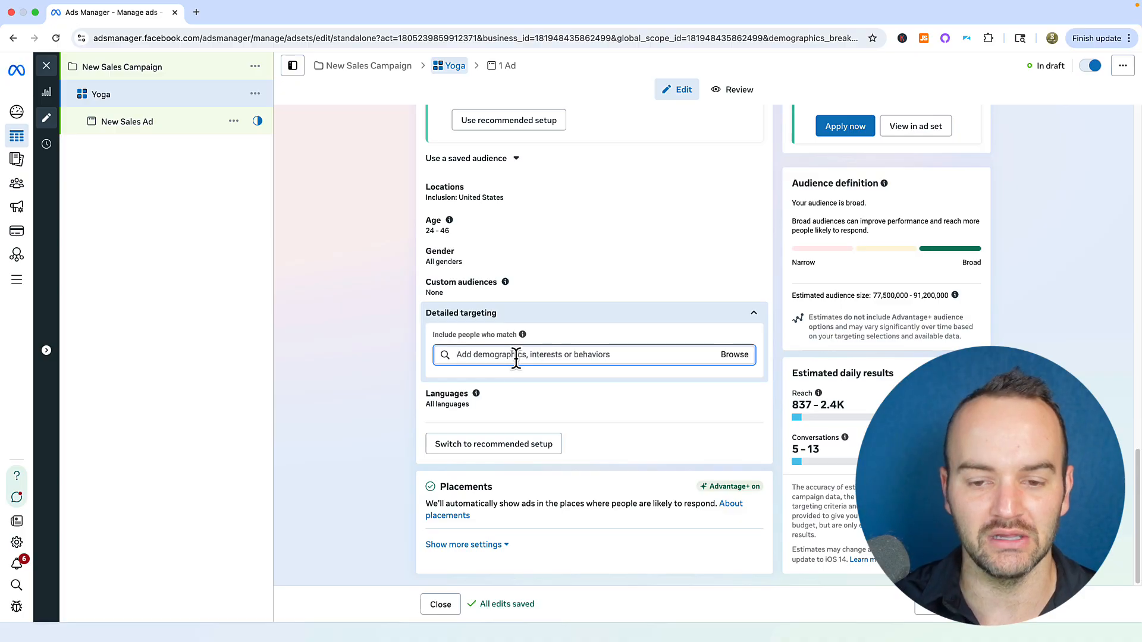
{"action": "left_click", "coordinate": [537, 320]}
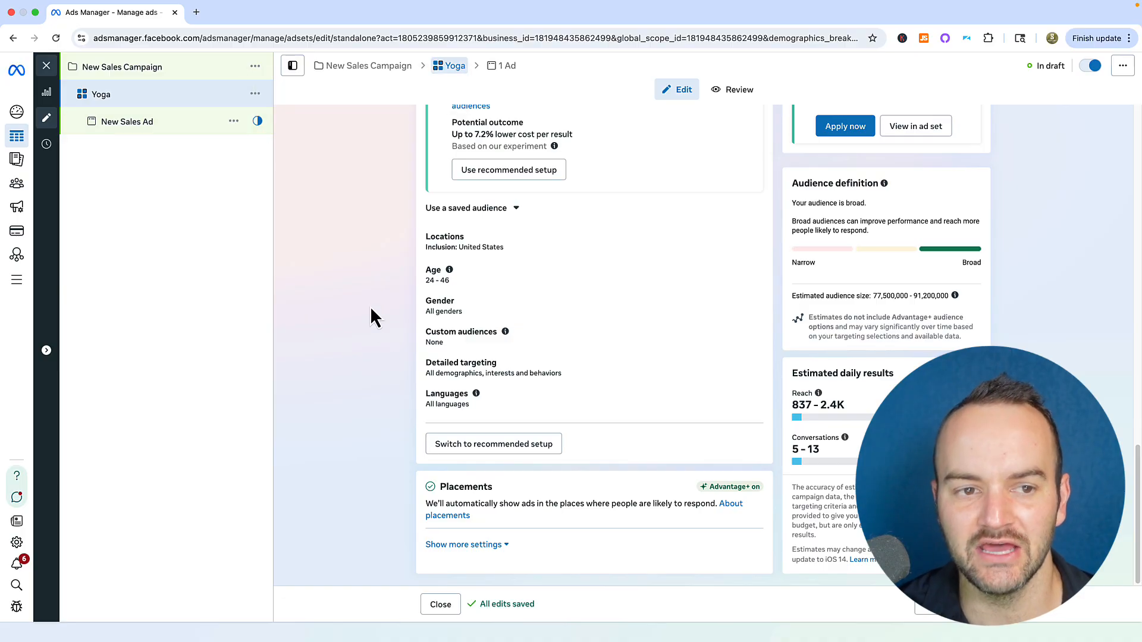
- Duplicate the Yoga ad set and rename the copy as Yoga Instructing
{"action": "left_click", "coordinate": [255, 94]}
{"action": "left_click", "coordinate": [262, 162]}
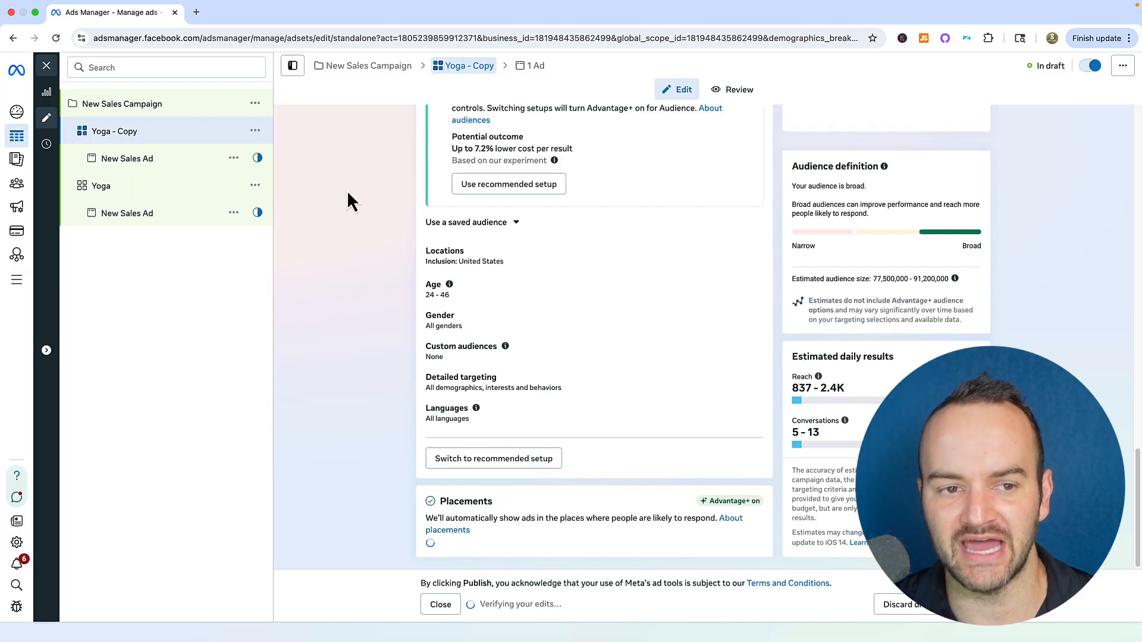
{"action": "scroll", "coordinate": [446, 190], "scroll_direction": "up", "scroll_amount": 4}
{"action": "double_click", "coordinate": [463, 155]}
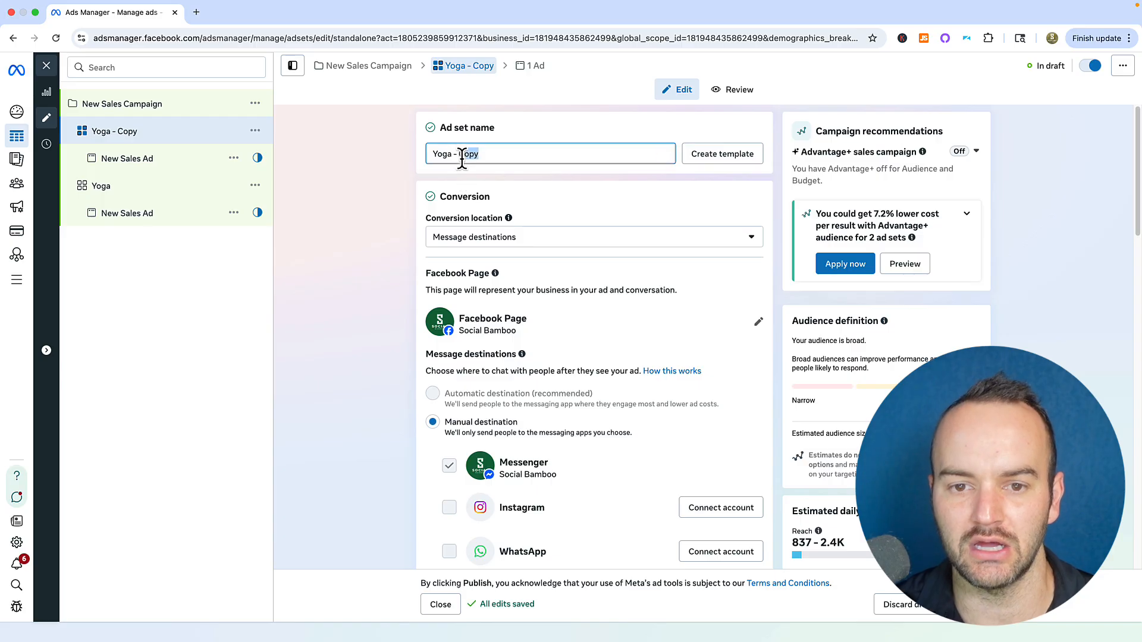
{"action": "key", "text": "BackSpace"}
{"action": "key", "text": "BackSpace"}
{"action": "key", "text": "BackSpace"}
{"action": "type", "text": "In"}
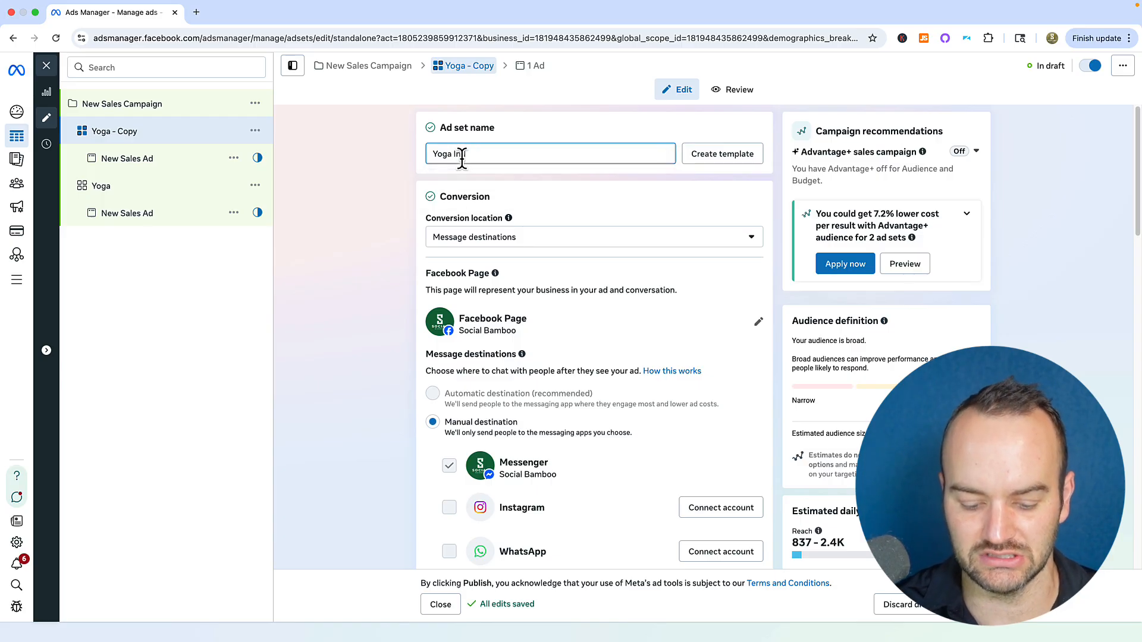
{"action": "type", "text": "structing"}
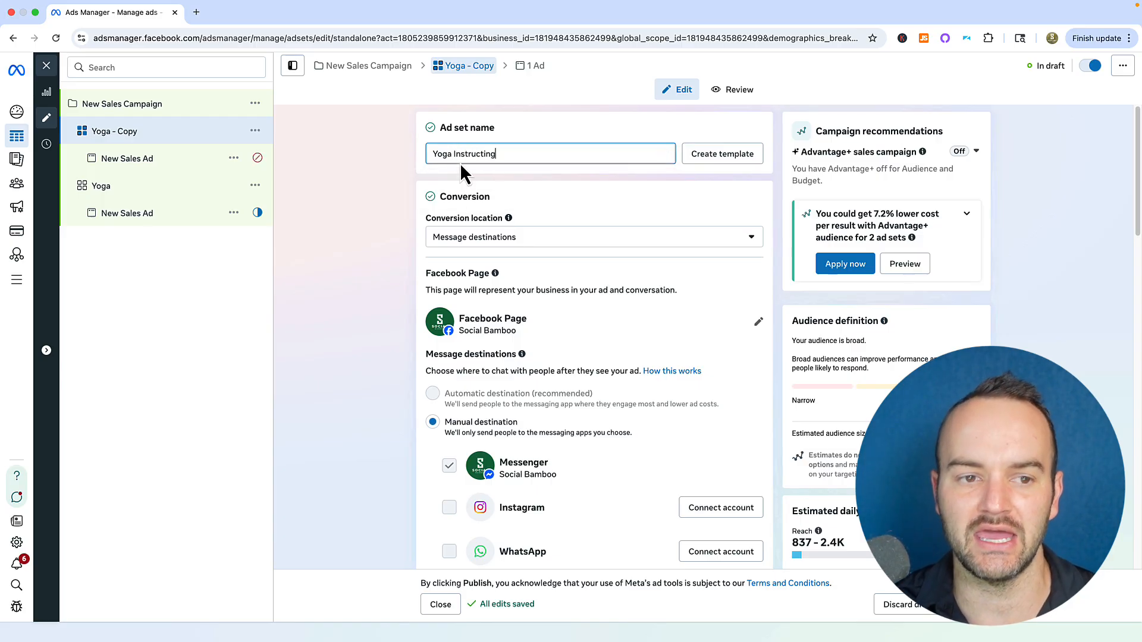
{"action": "left_click", "coordinate": [305, 176]}
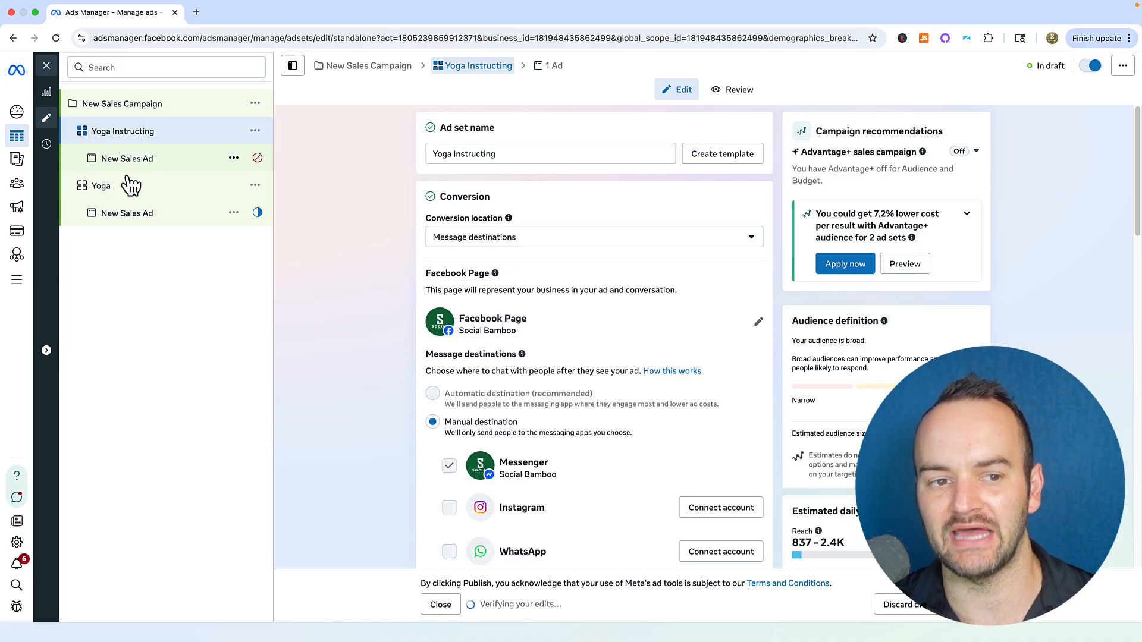
- Delete the Yoga Instructing ad set from the campaign
{"action": "left_click", "coordinate": [254, 132]}
{"action": "left_click", "coordinate": [262, 264]}
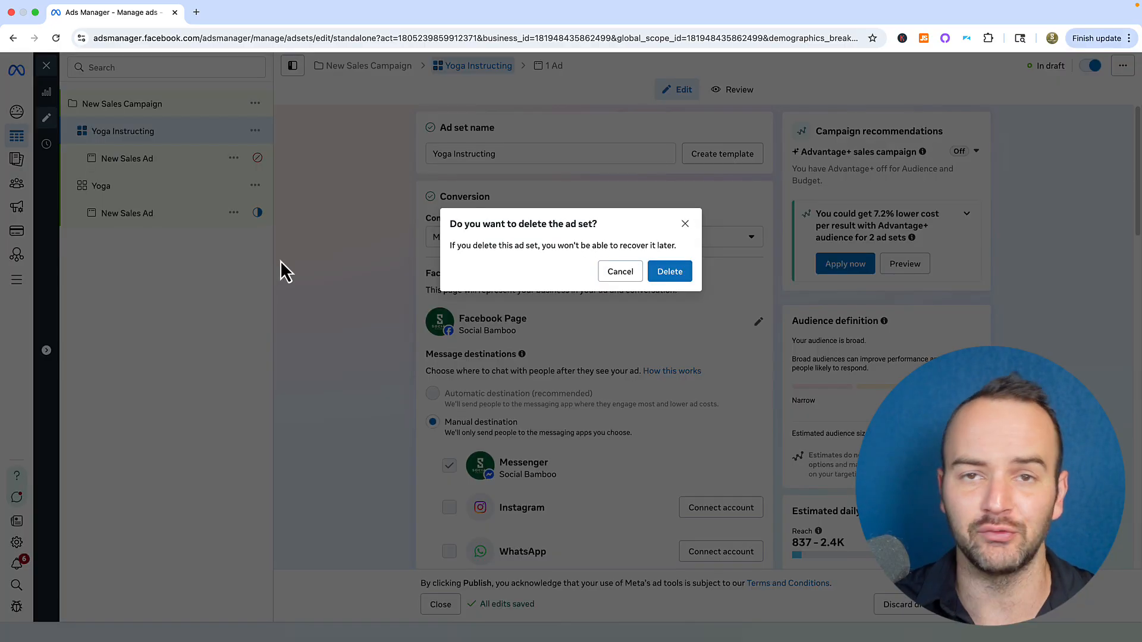
{"action": "left_click", "coordinate": [664, 271]}
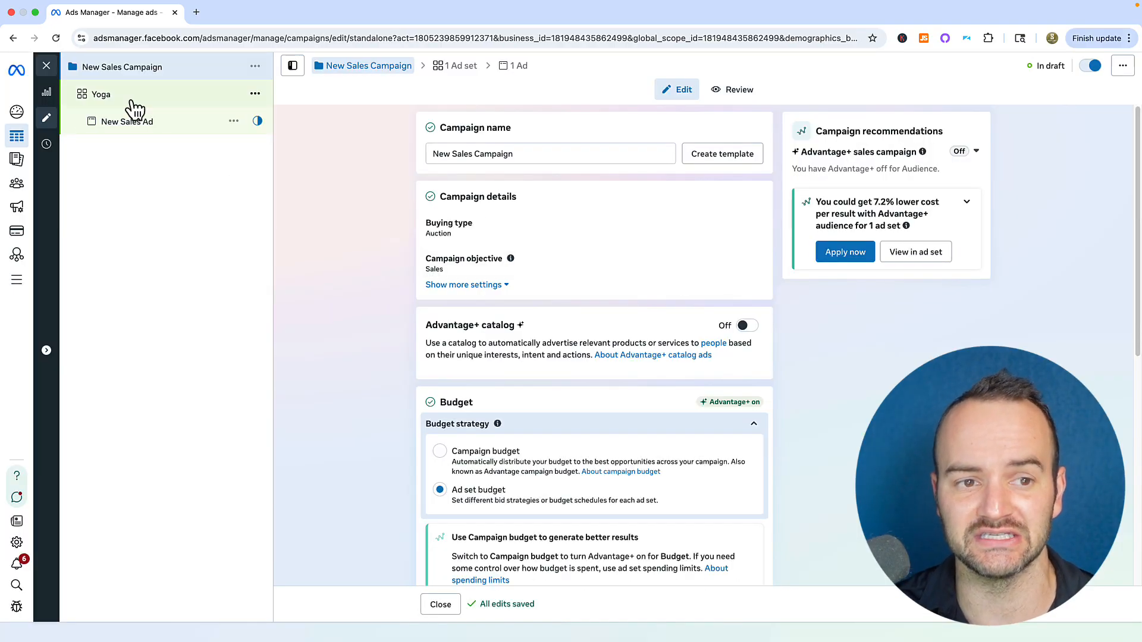
- Return to the Yoga ad set's audience section and examine its custom audiences and detailed targeting settings
{"action": "left_click", "coordinate": [132, 102]}
{"action": "scroll", "coordinate": [367, 358], "scroll_direction": "down", "scroll_amount": 3}
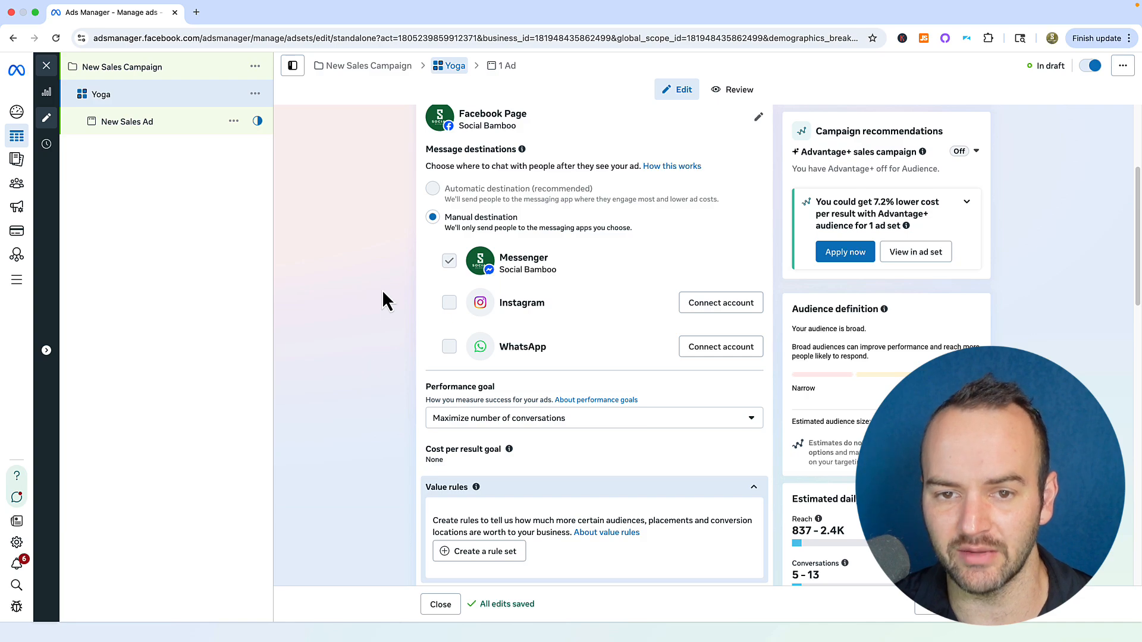
{"action": "scroll", "coordinate": [383, 303], "scroll_direction": "down", "scroll_amount": 15}
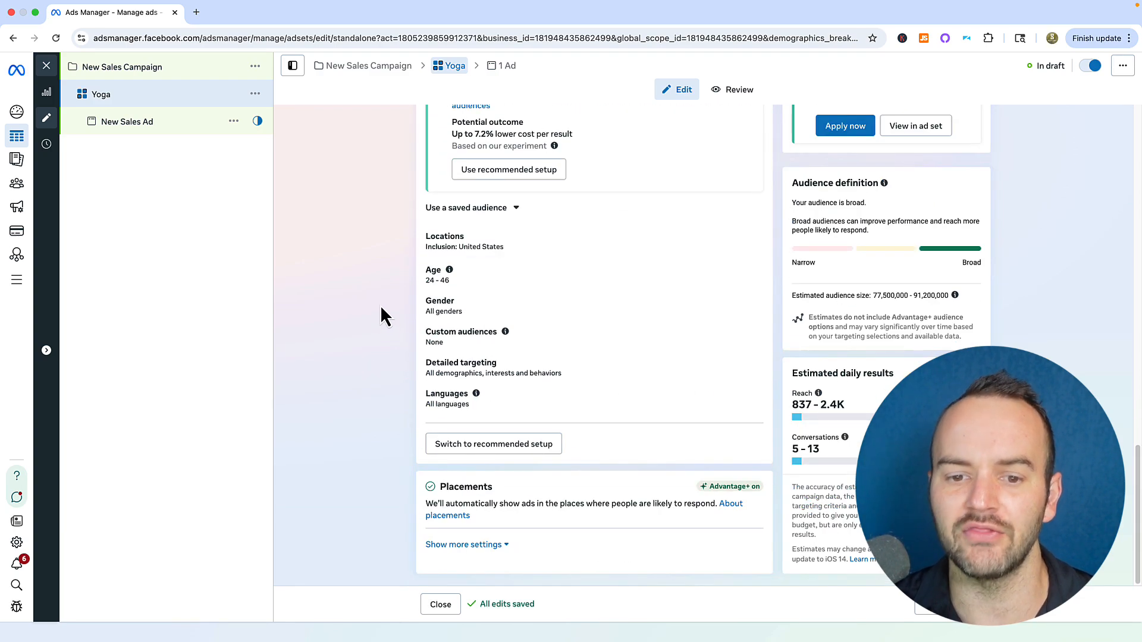
{"action": "left_click", "coordinate": [473, 340]}
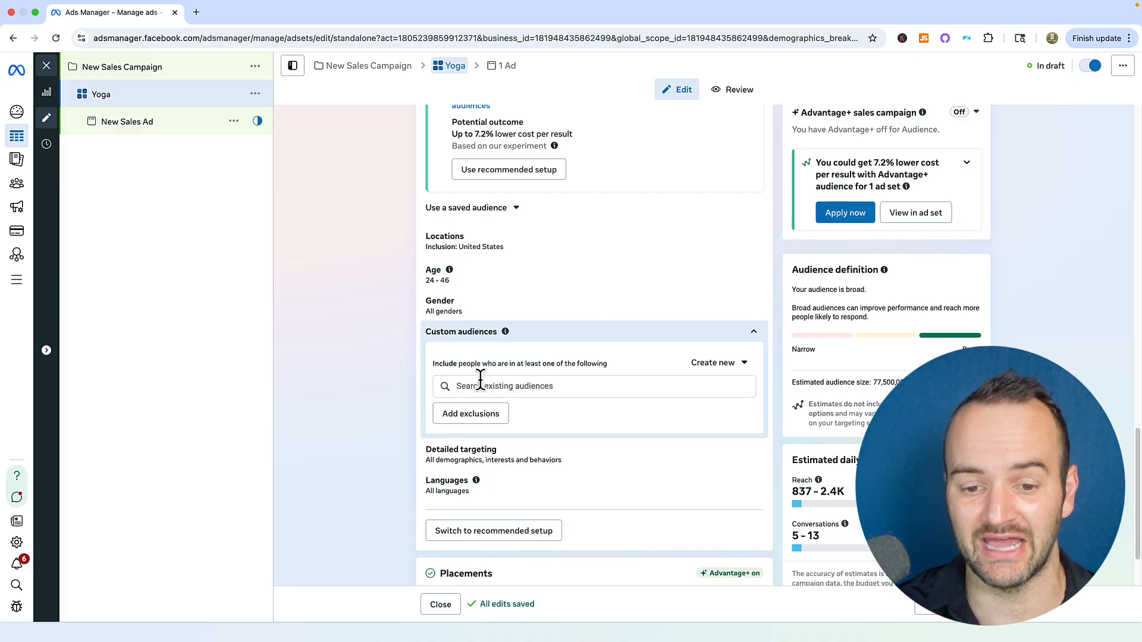
{"action": "left_click", "coordinate": [496, 462]}
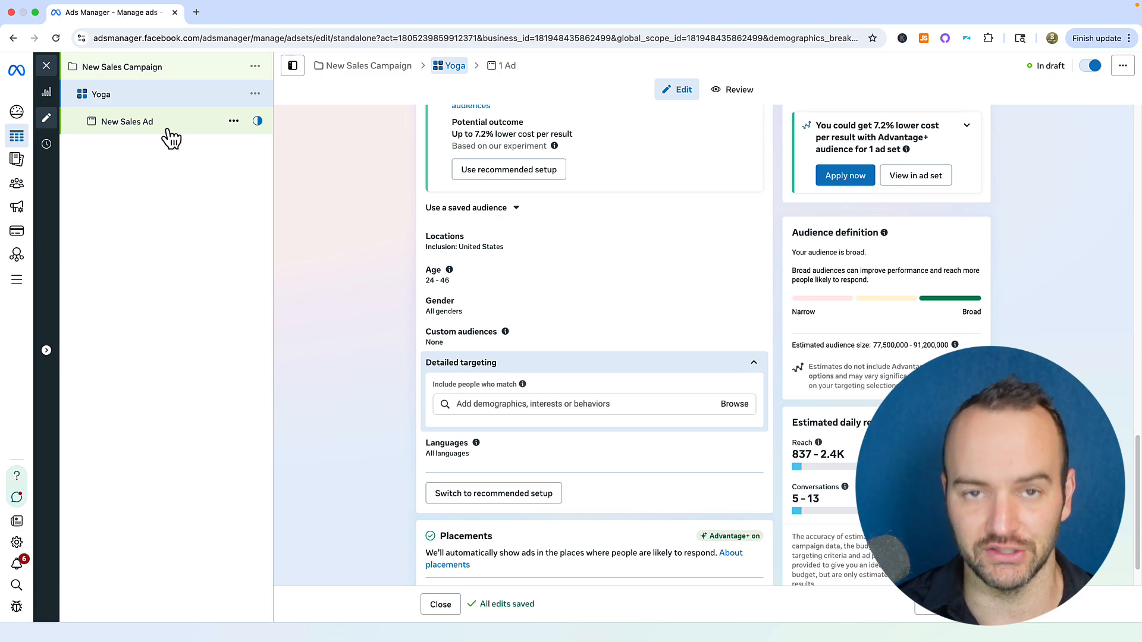
{"action": "left_click", "coordinate": [490, 404]}
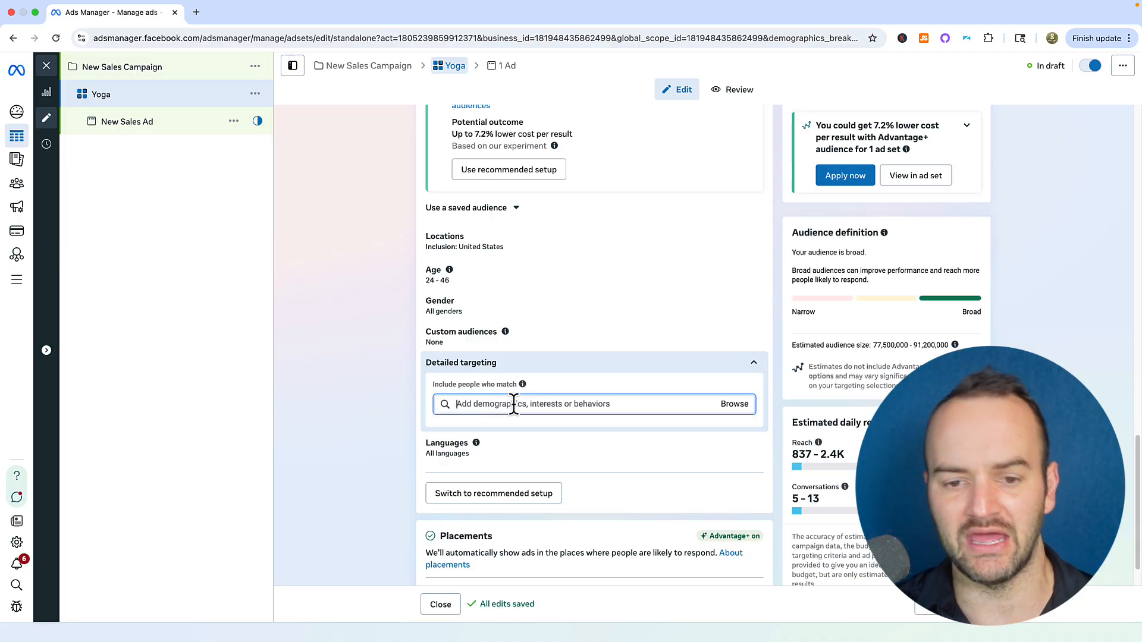
{"action": "left_click", "coordinate": [363, 340]}
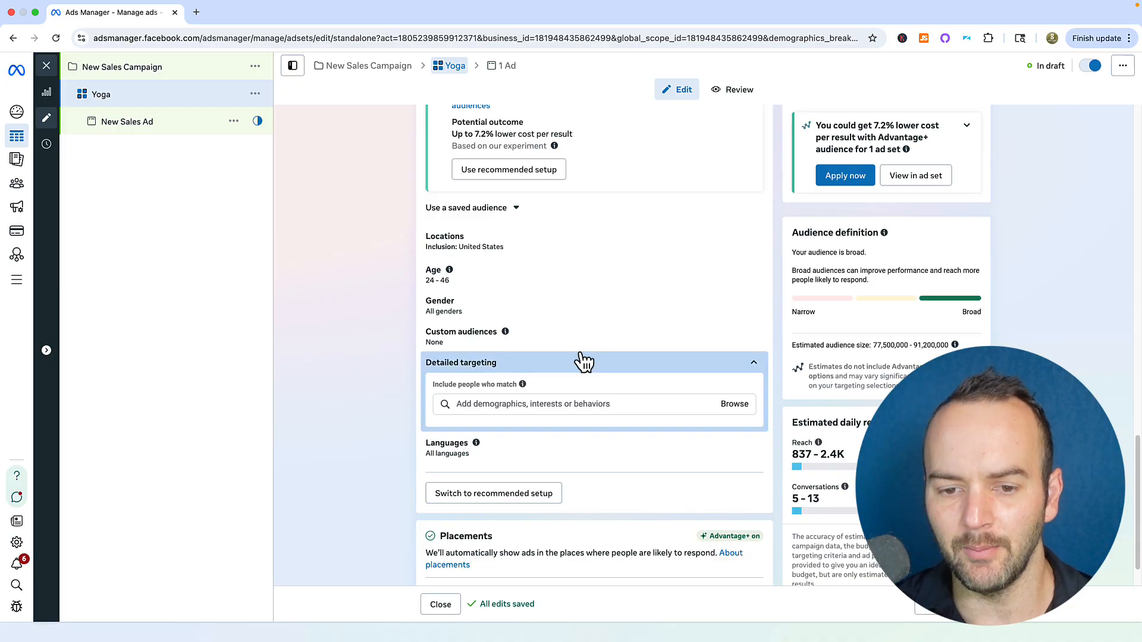
{"action": "left_click", "coordinate": [582, 363]}
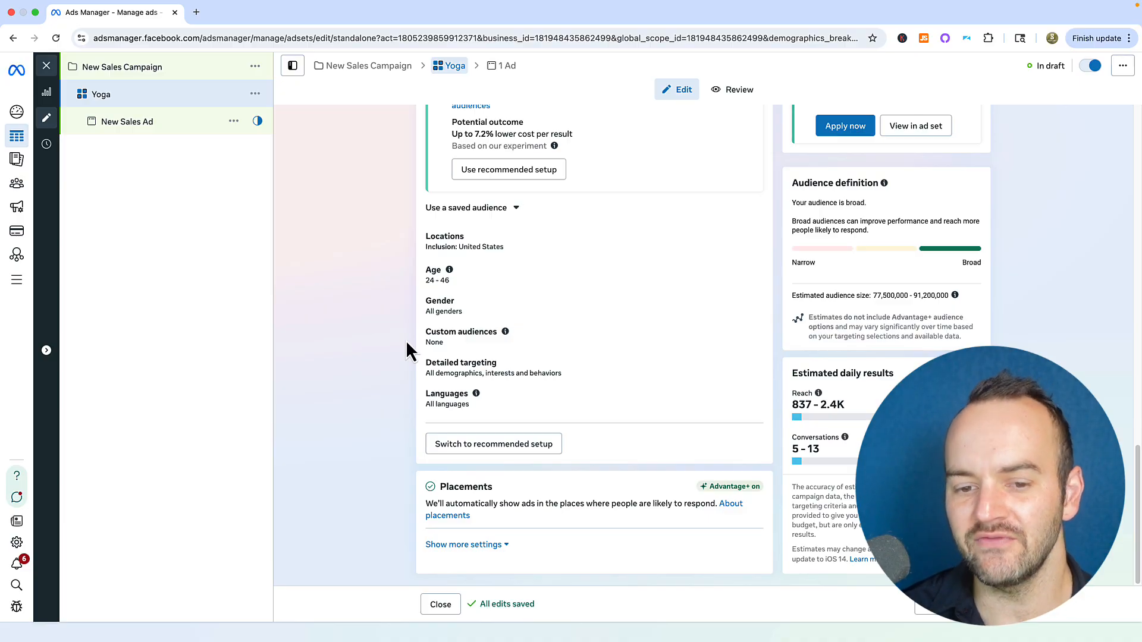
- Search the detailed targeting for "wedding photographer" and review the suggested interests and job titles without adding any
{"action": "left_click", "coordinate": [445, 367]}
{"action": "left_click", "coordinate": [512, 409]}
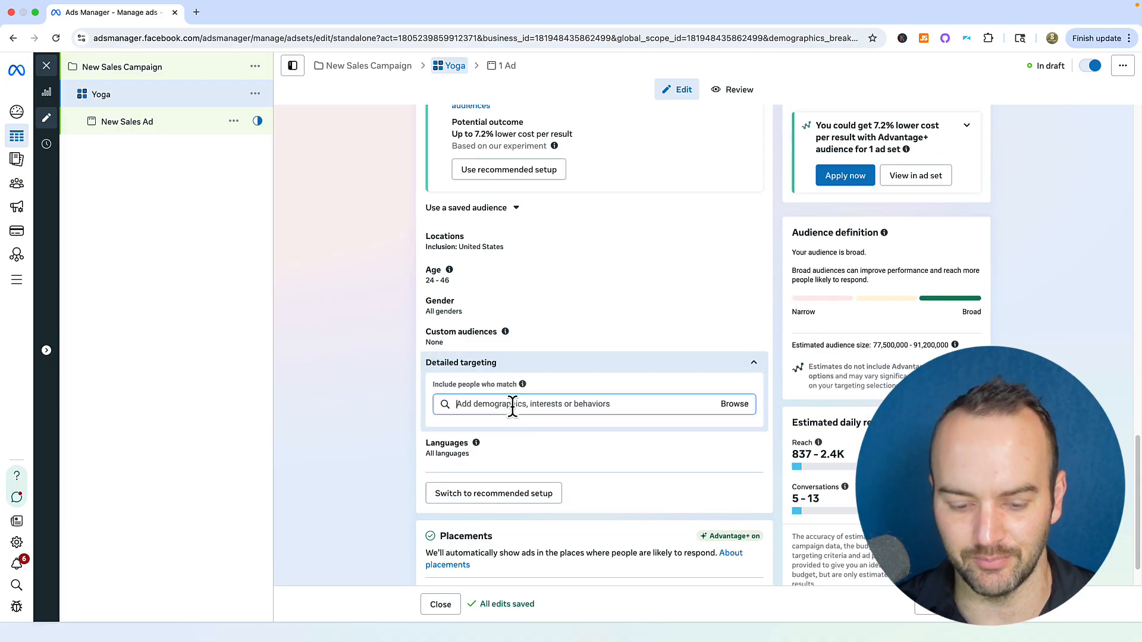
{"action": "type", "text": "wedding photo"}
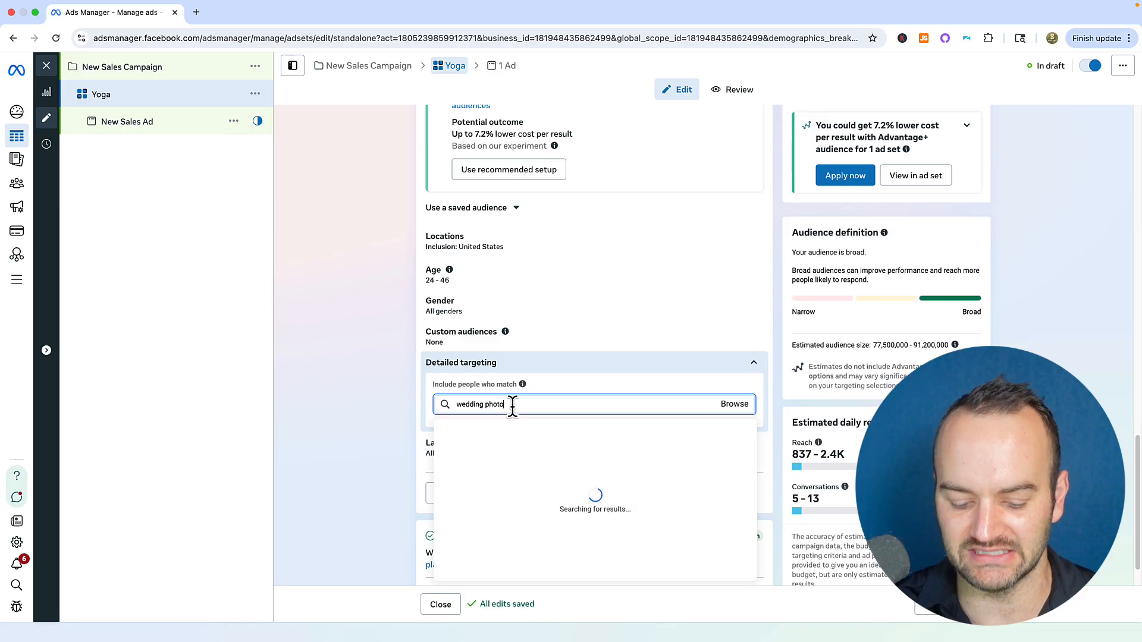
{"action": "type", "text": "grapher"}
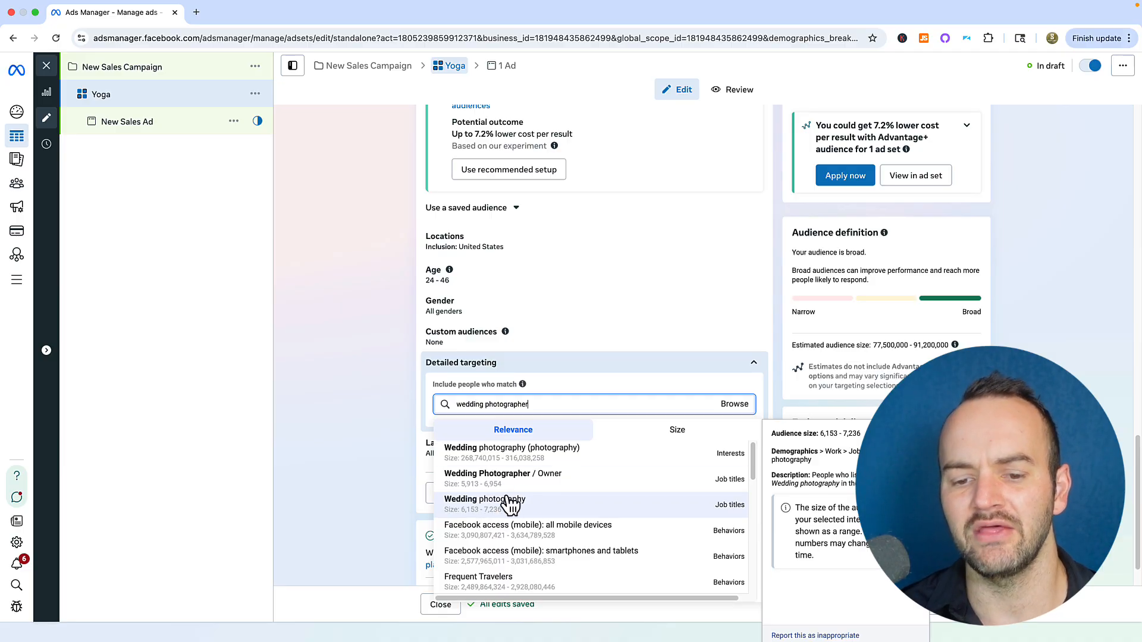
{"action": "left_click", "coordinate": [389, 433]}
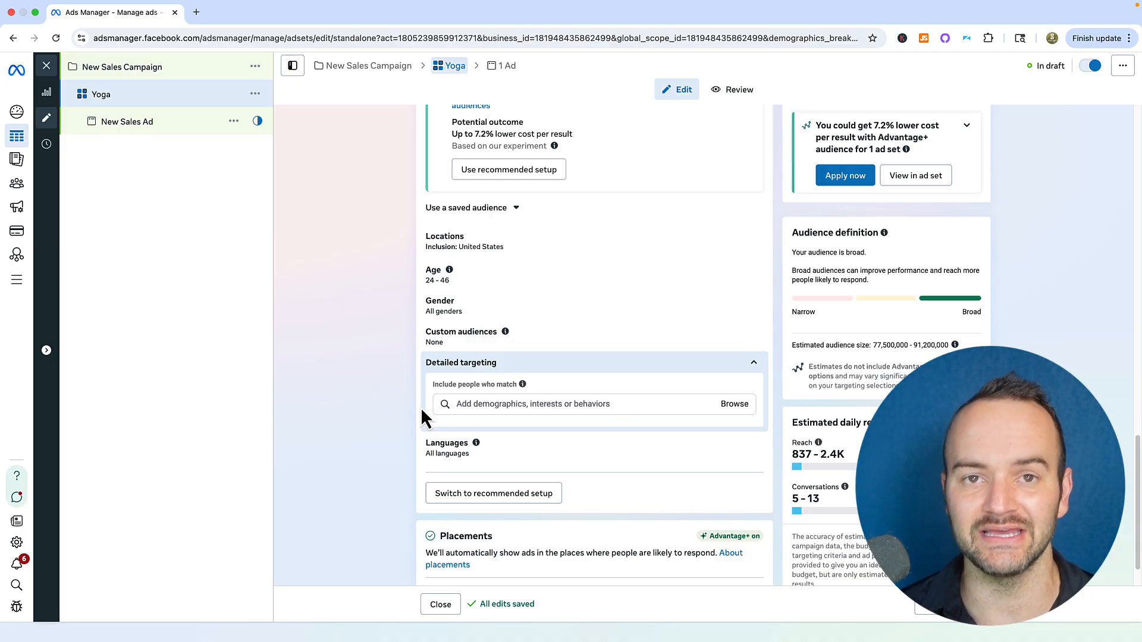
- Explore creating a custom audience from a customer list up to the Add list stage, close it, and view the existing audiences
{"action": "left_click", "coordinate": [618, 337]}
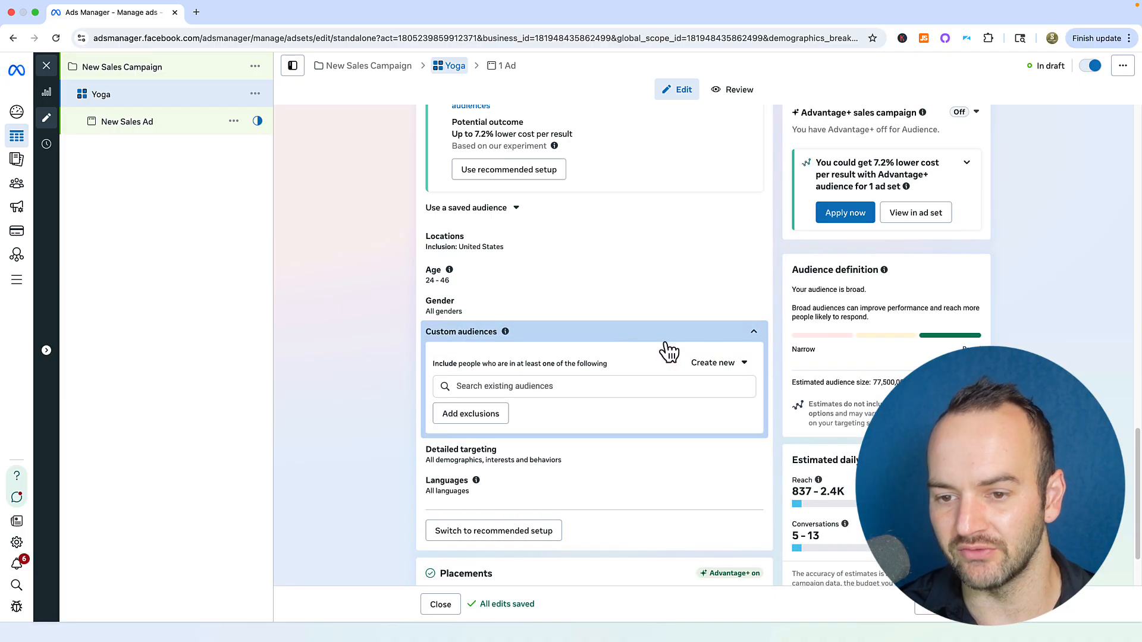
{"action": "left_click", "coordinate": [728, 366]}
{"action": "left_click", "coordinate": [730, 401]}
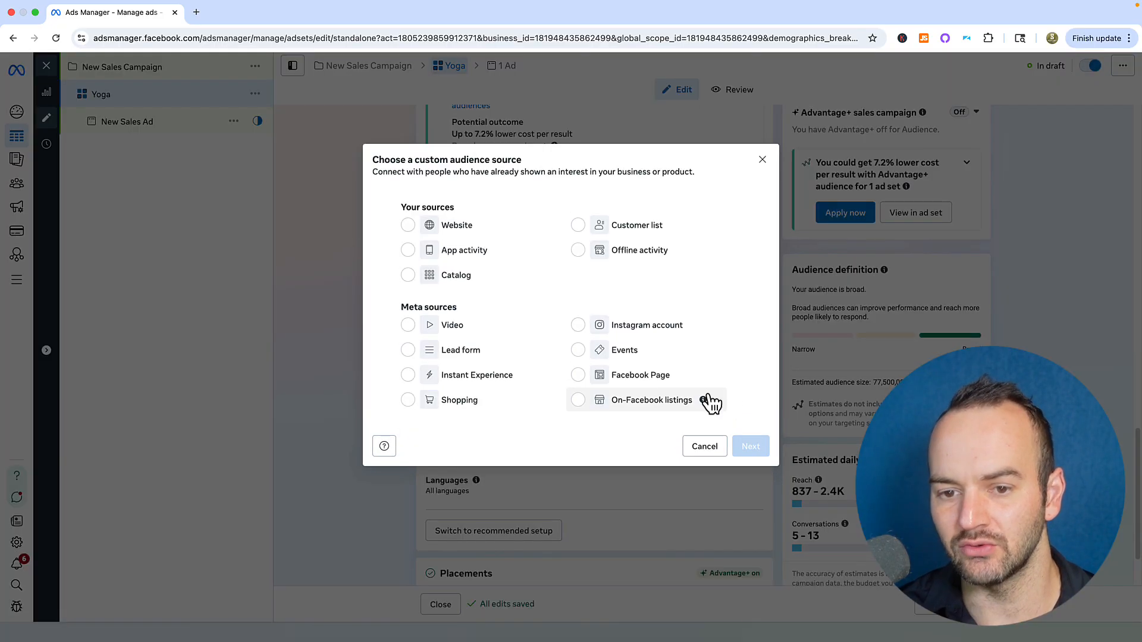
{"action": "left_click", "coordinate": [631, 235]}
{"action": "left_click", "coordinate": [749, 447]}
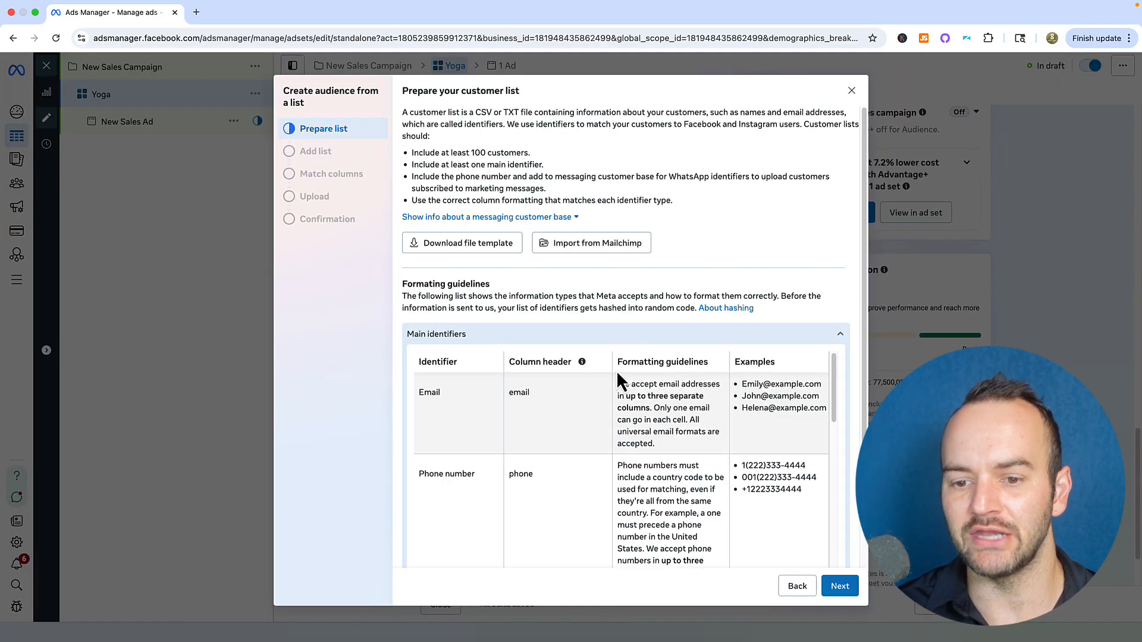
{"action": "scroll", "coordinate": [774, 475], "scroll_direction": "down", "scroll_amount": 5}
{"action": "left_click", "coordinate": [839, 586]}
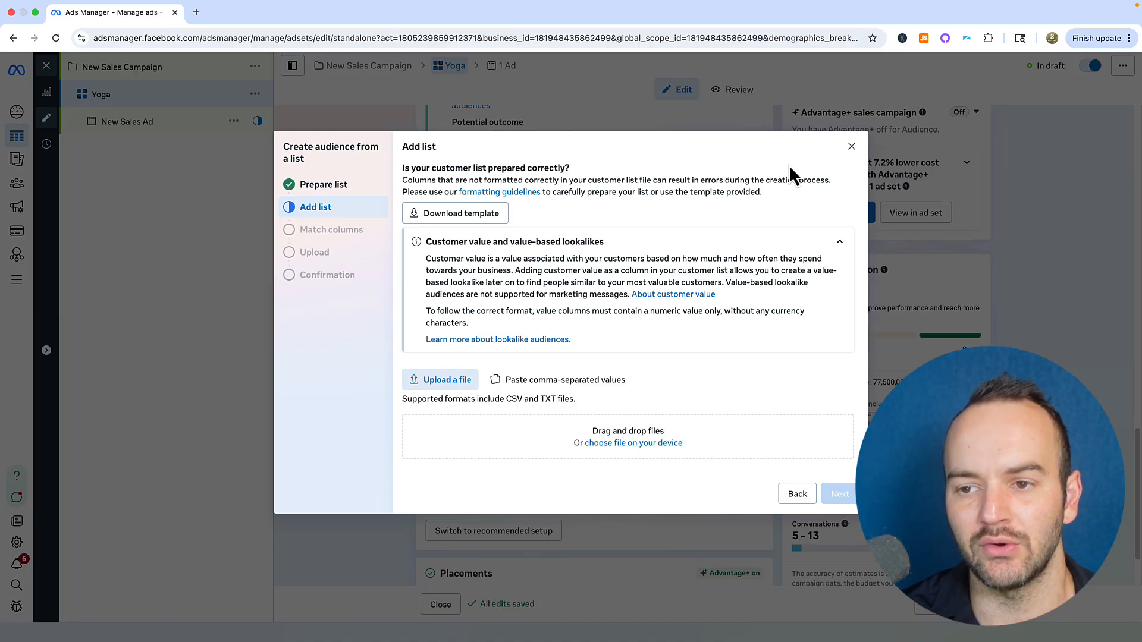
{"action": "left_click", "coordinate": [851, 146]}
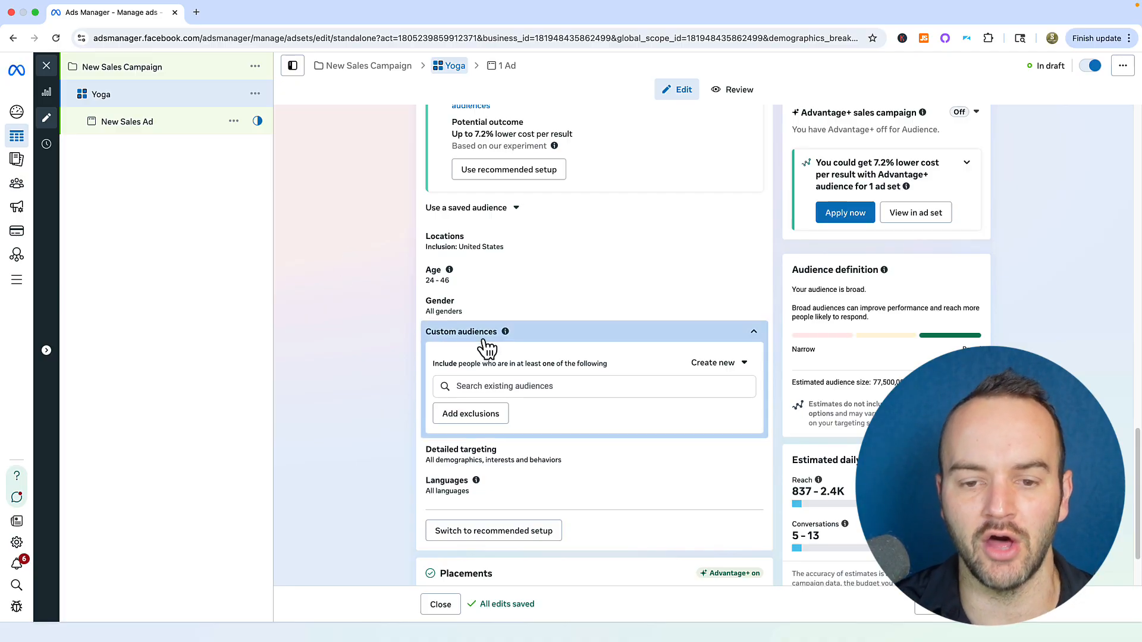
{"action": "left_click", "coordinate": [486, 392]}
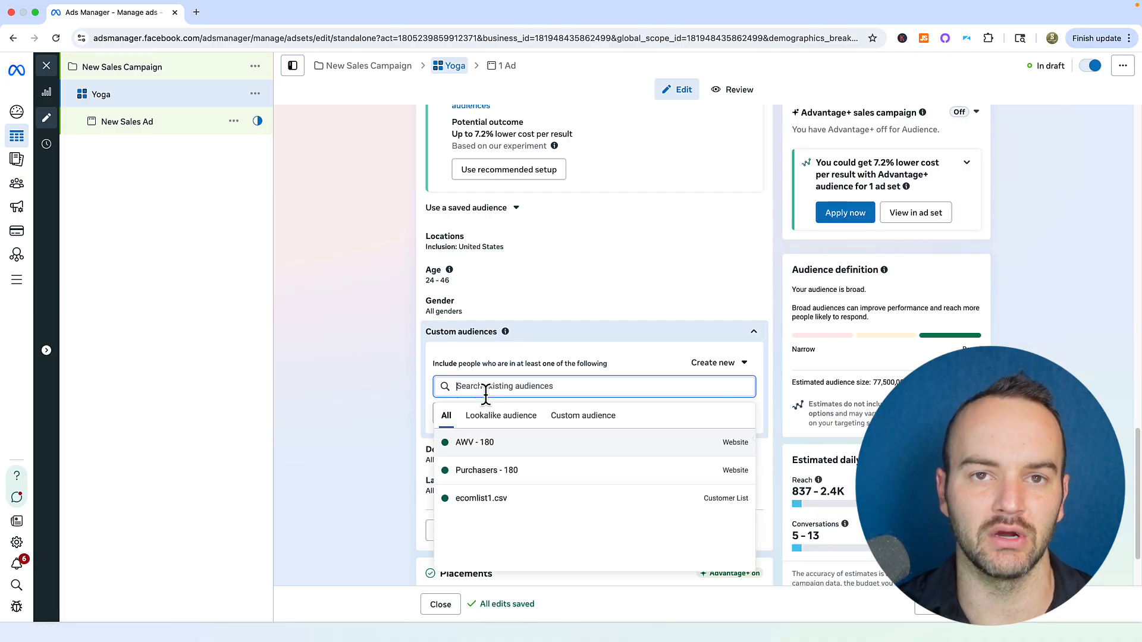
{"action": "left_click", "coordinate": [405, 398]}
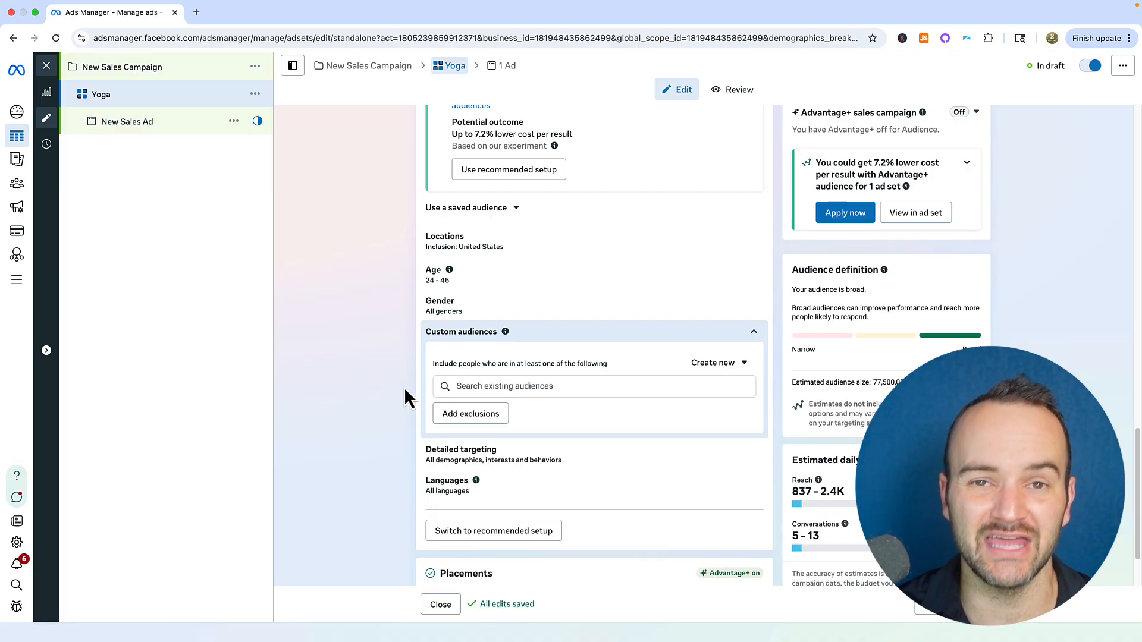